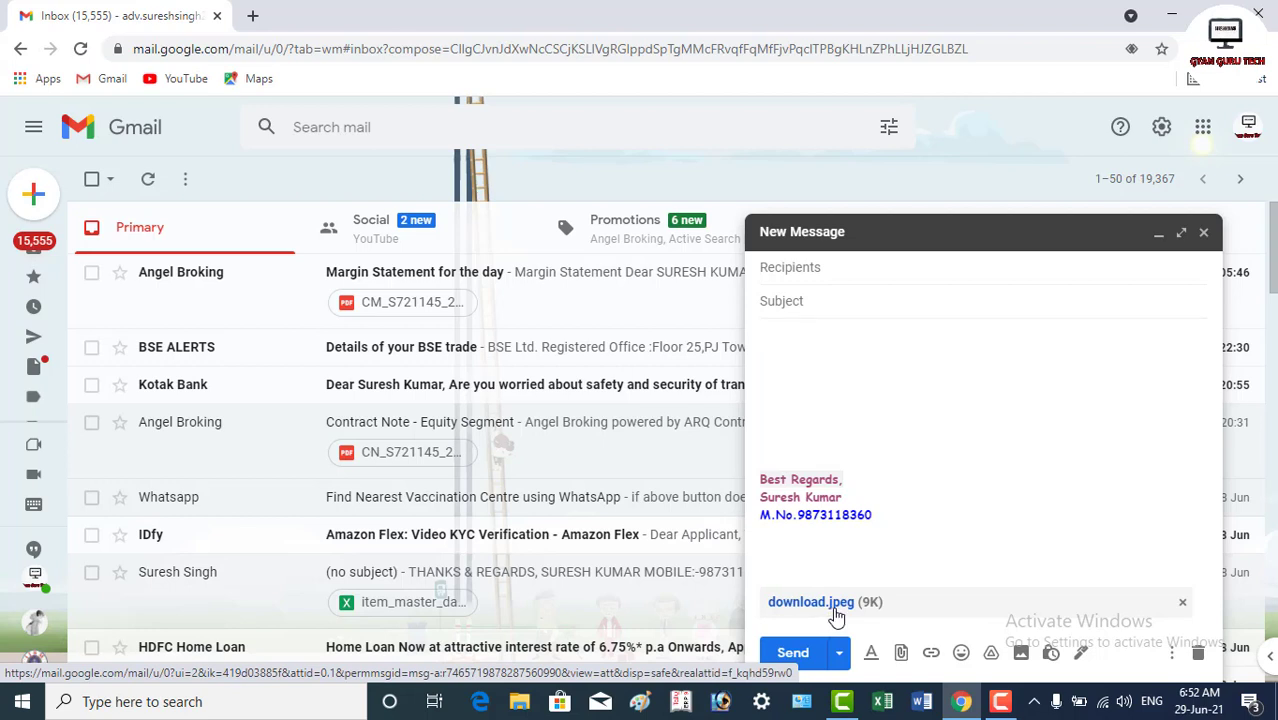
Show the desktop and look over the resume document and the image files intended for sending
key(super+d)
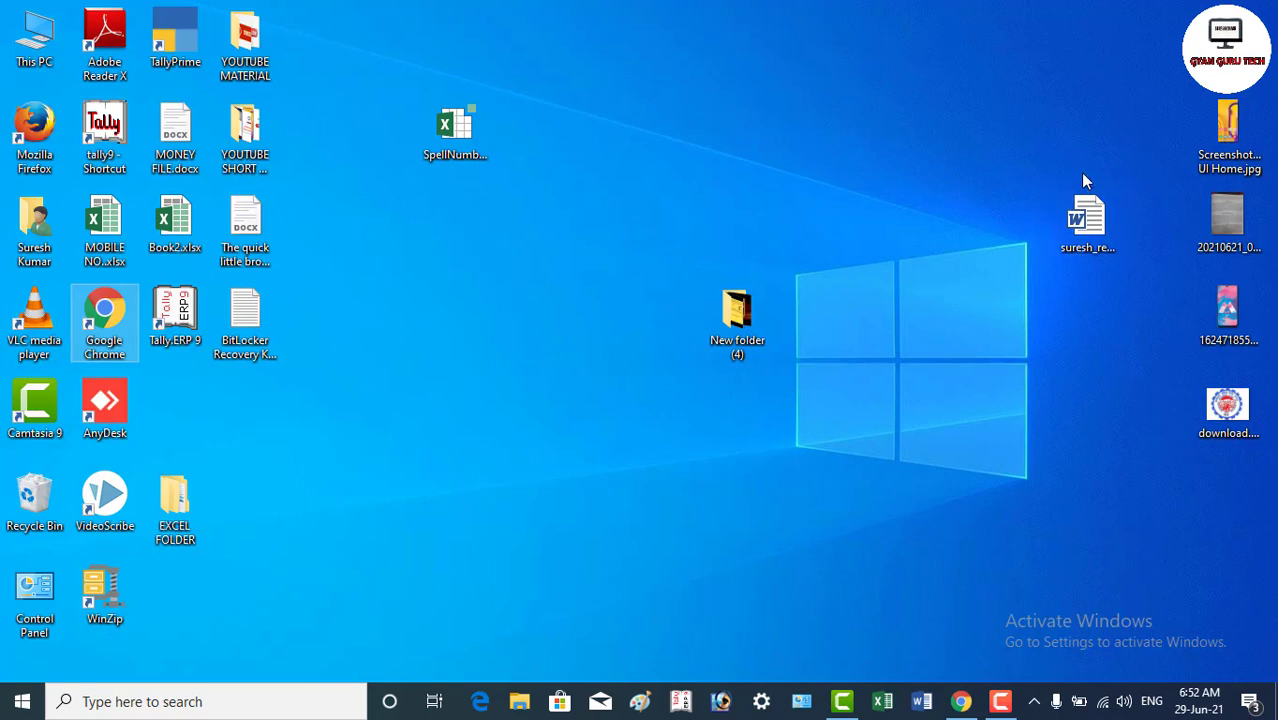
click(1087, 218)
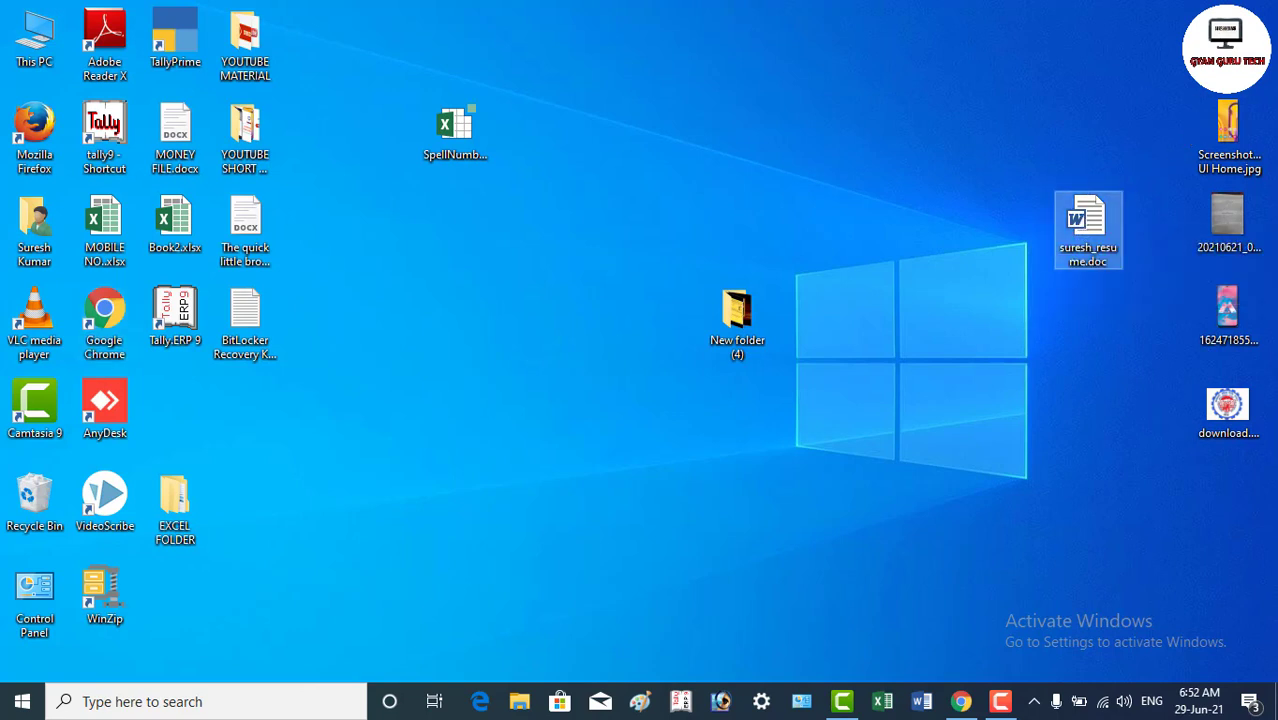
click(1228, 122)
click(1226, 228)
click(1230, 318)
click(1236, 402)
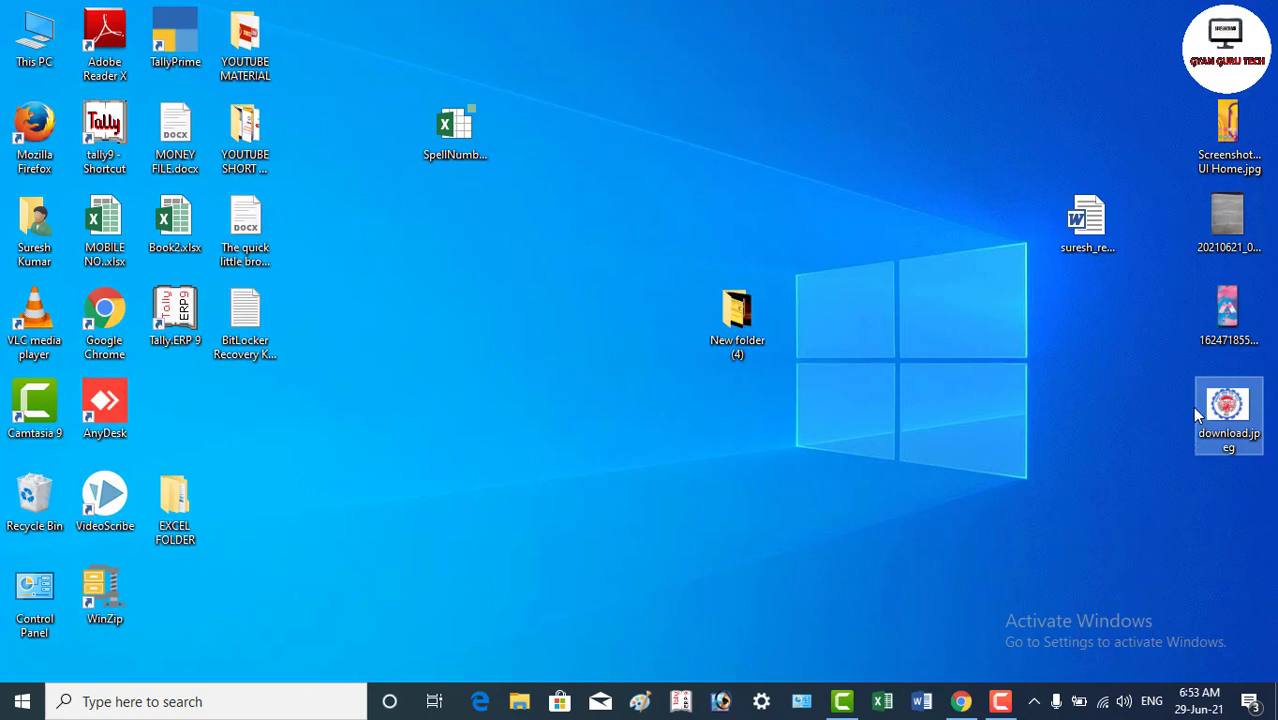
drag(1195, 15, 1272, 491)
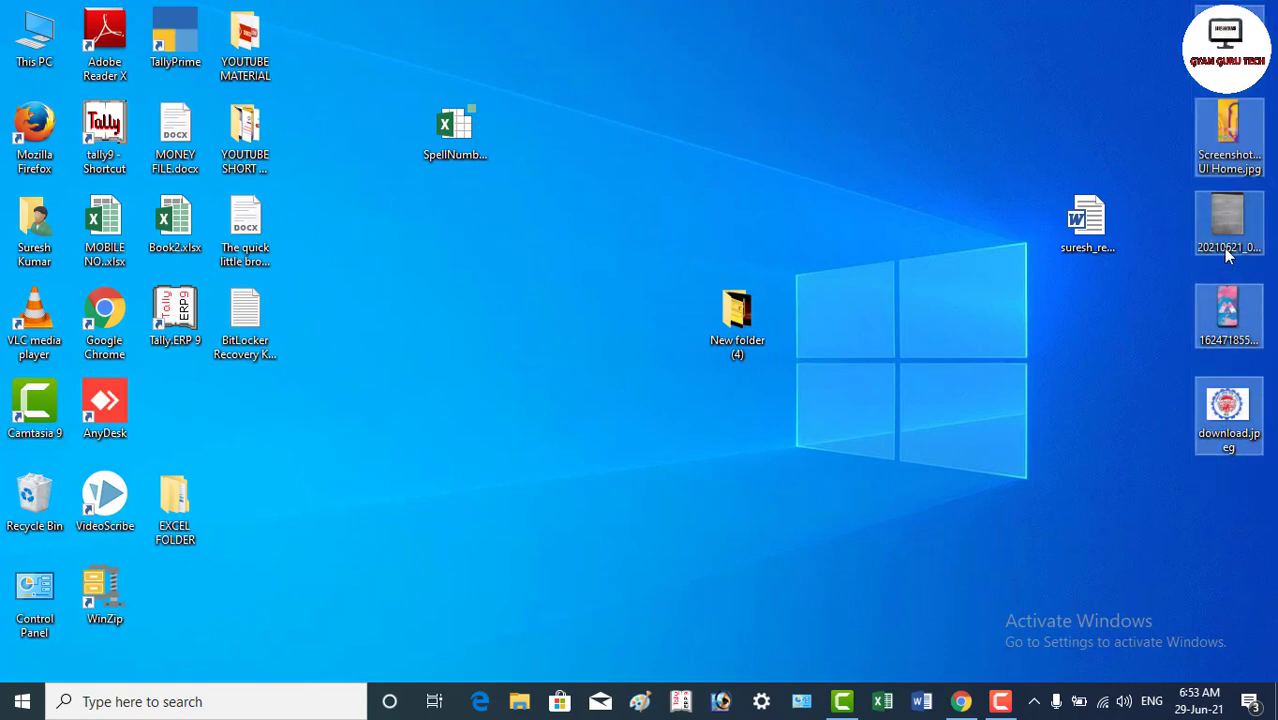
right_click(1215, 140)
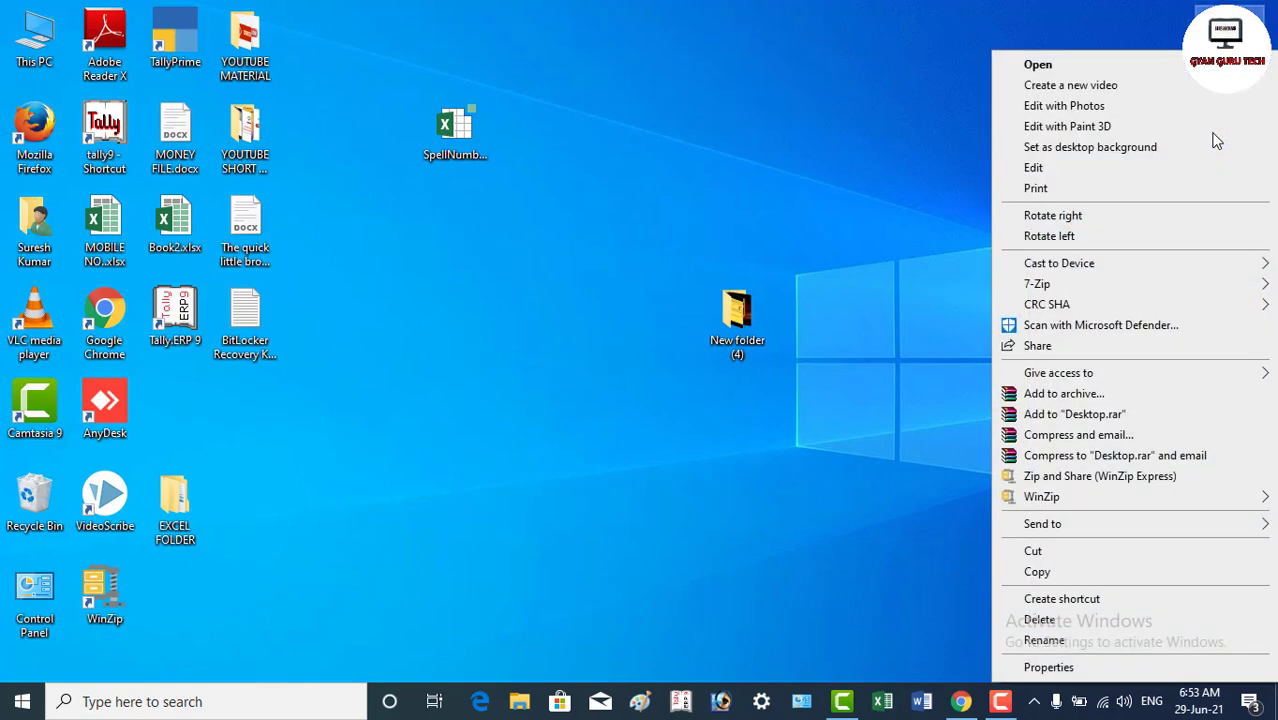
click(887, 98)
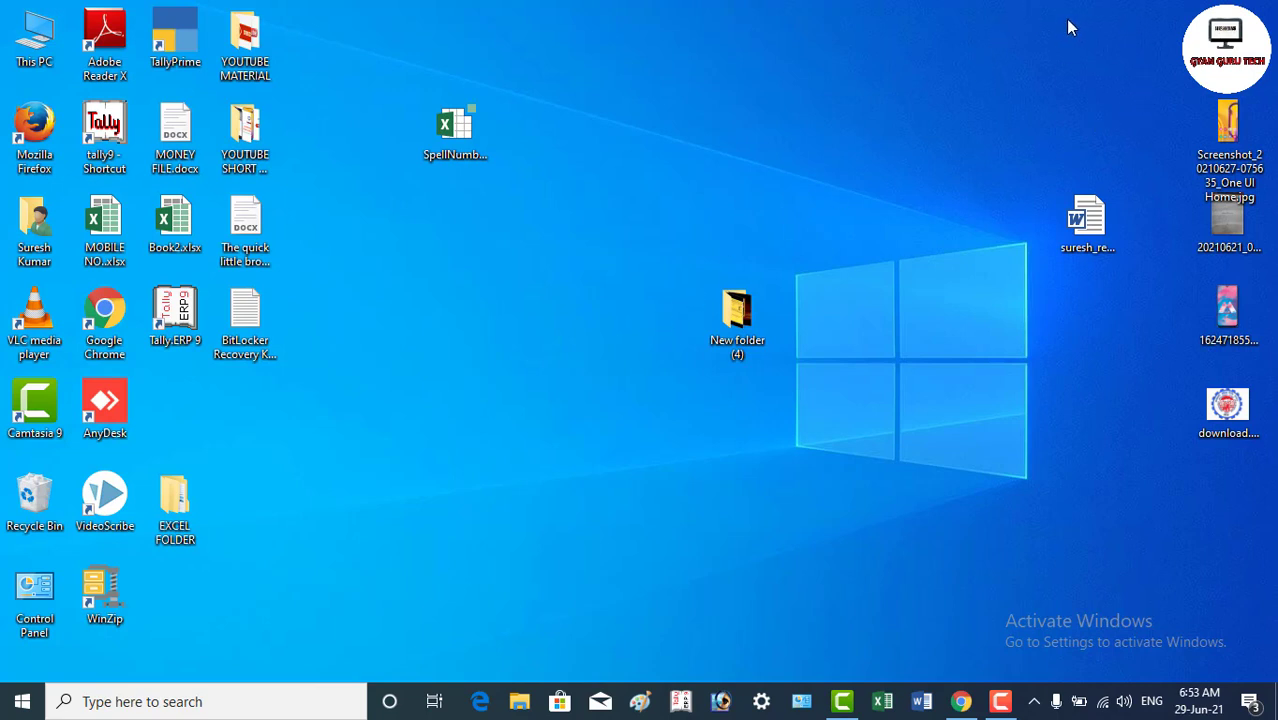
Compress the resume document and all the image files beside it on the desktop into one archive, Desktop.rar
drag(1062, 16, 1276, 440)
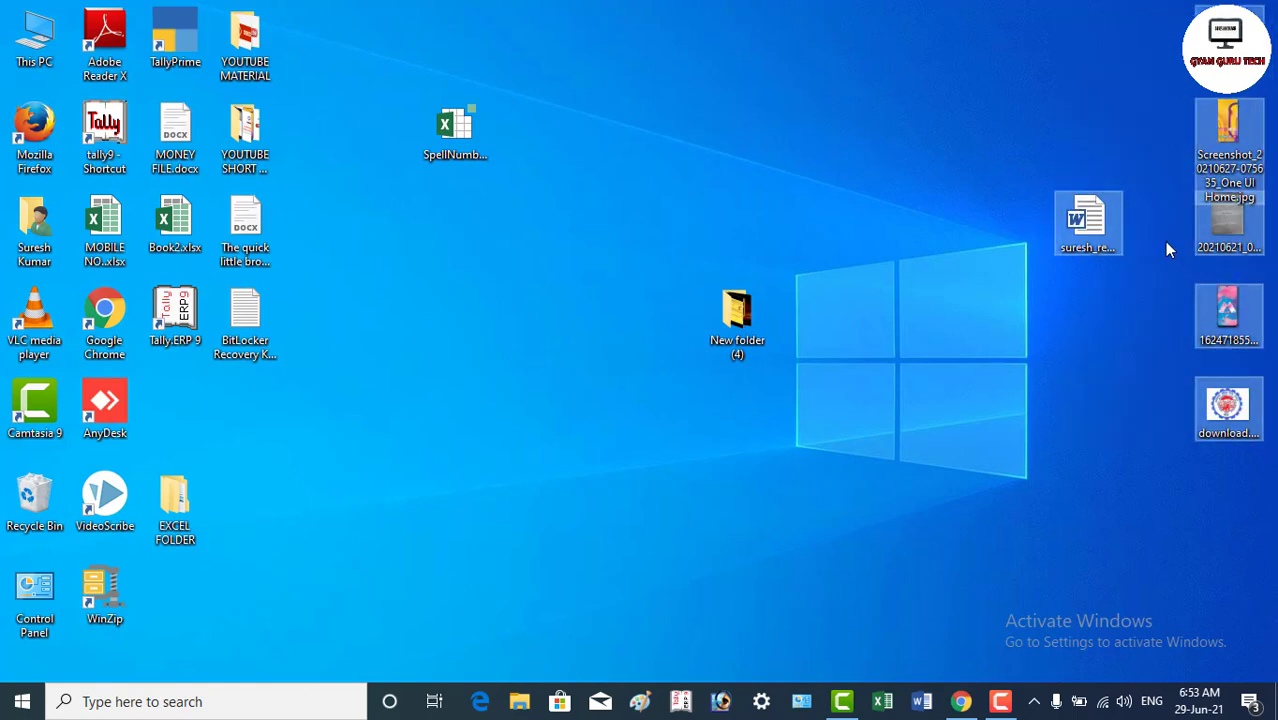
right_click(1108, 220)
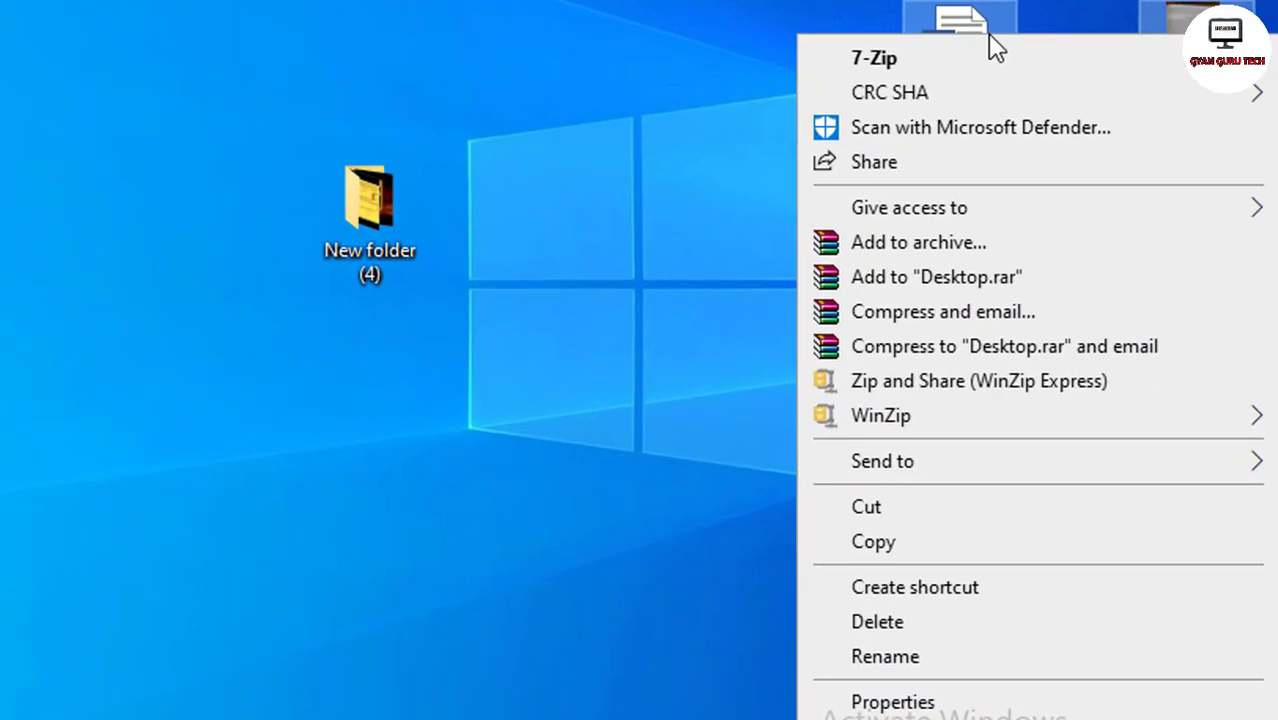
click(962, 280)
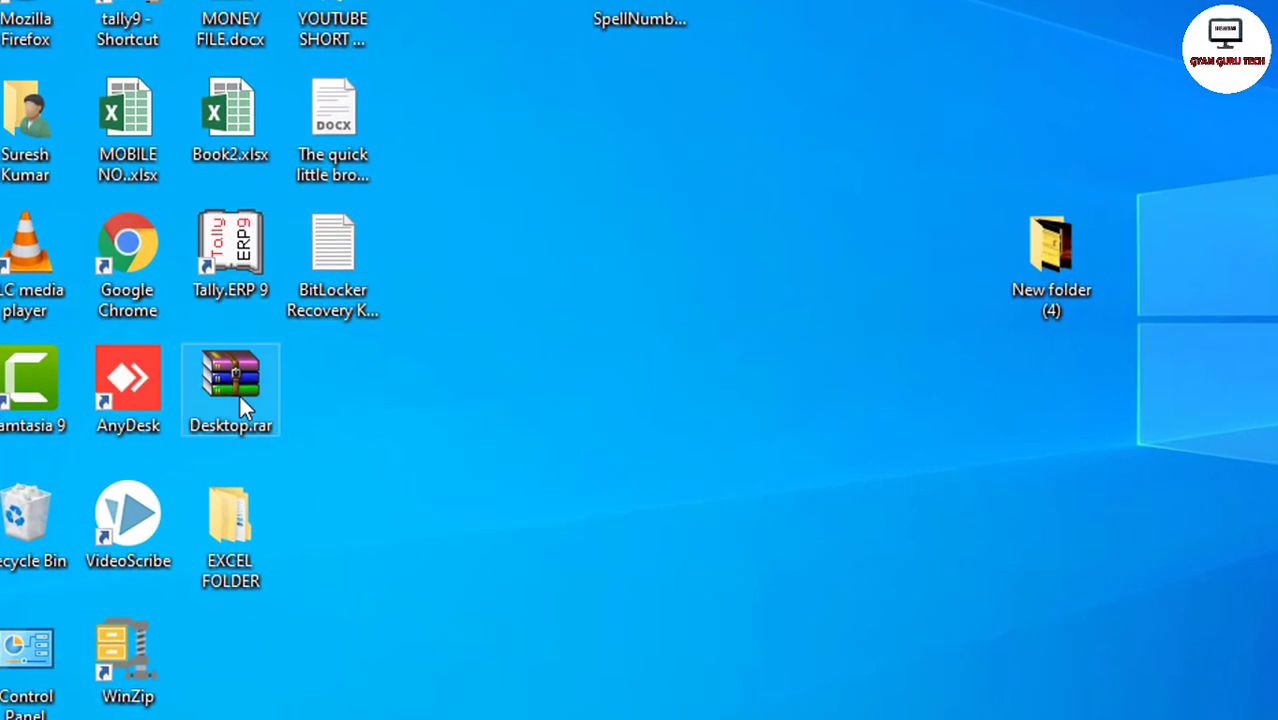
Open Desktop.rar in WinRAR, dismiss the licence reminder and go through the files it contains
mouse_move(249, 415)
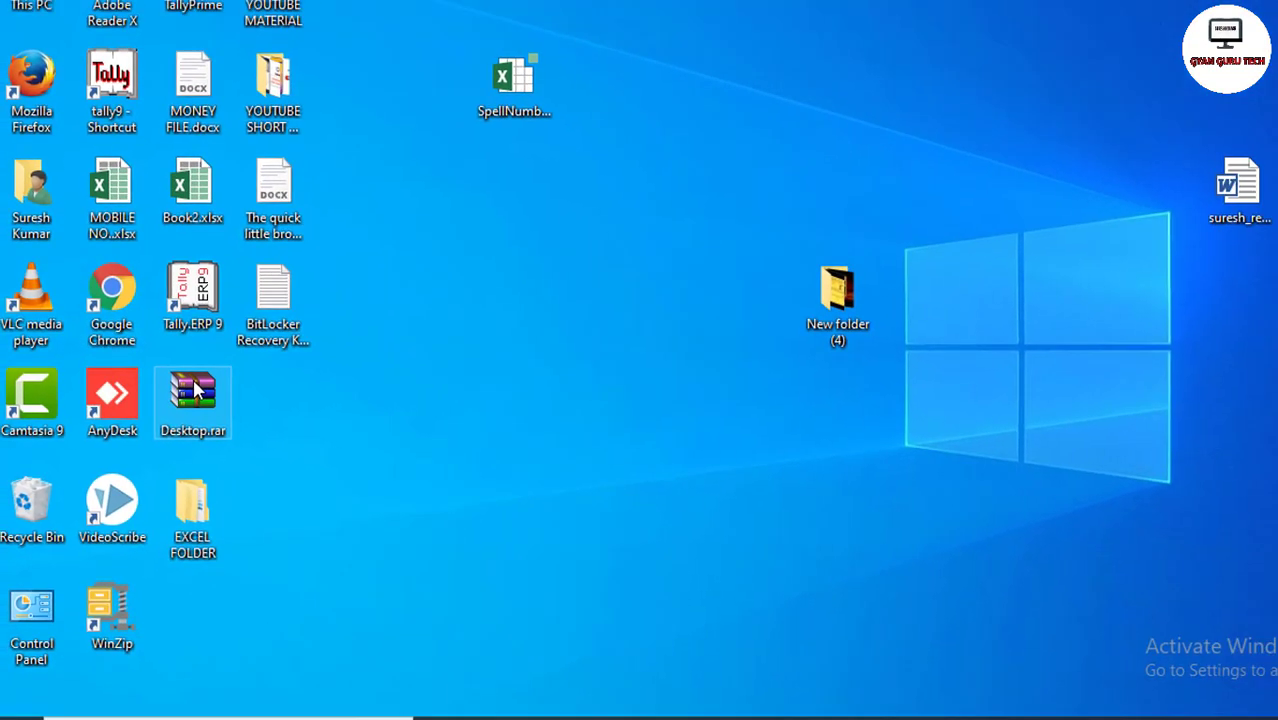
double_click(197, 392)
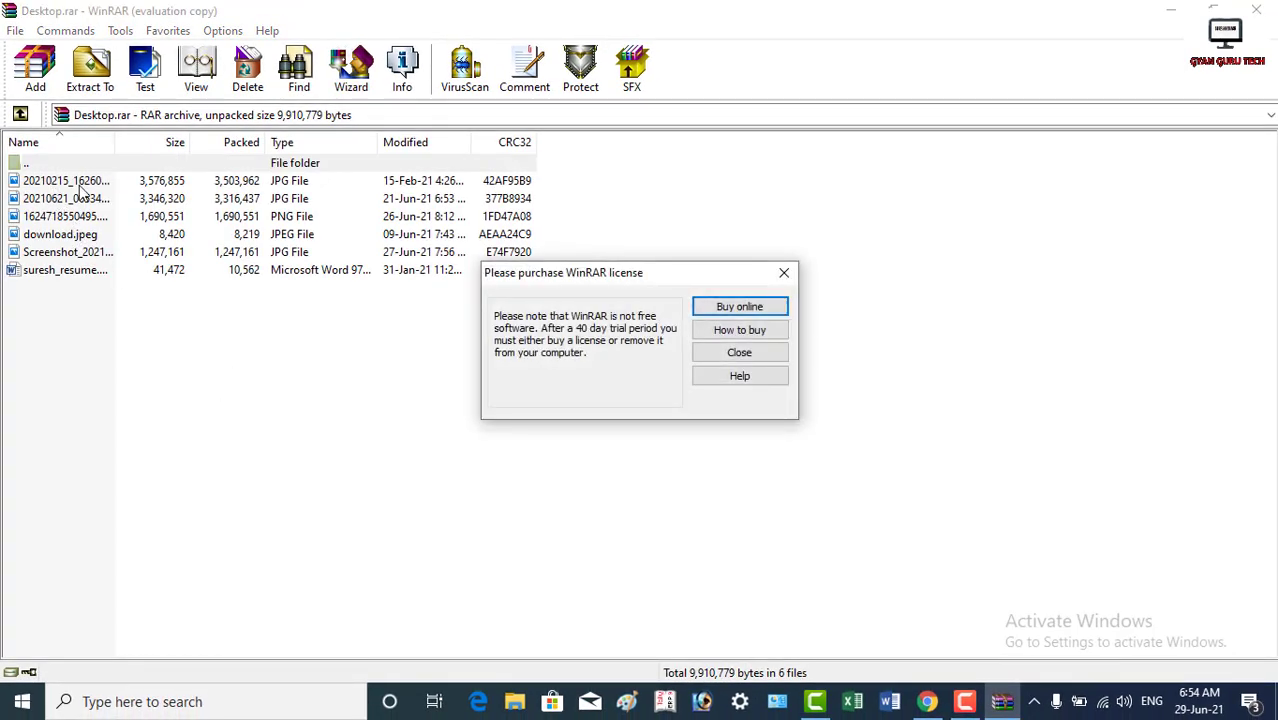
click(784, 272)
click(95, 185)
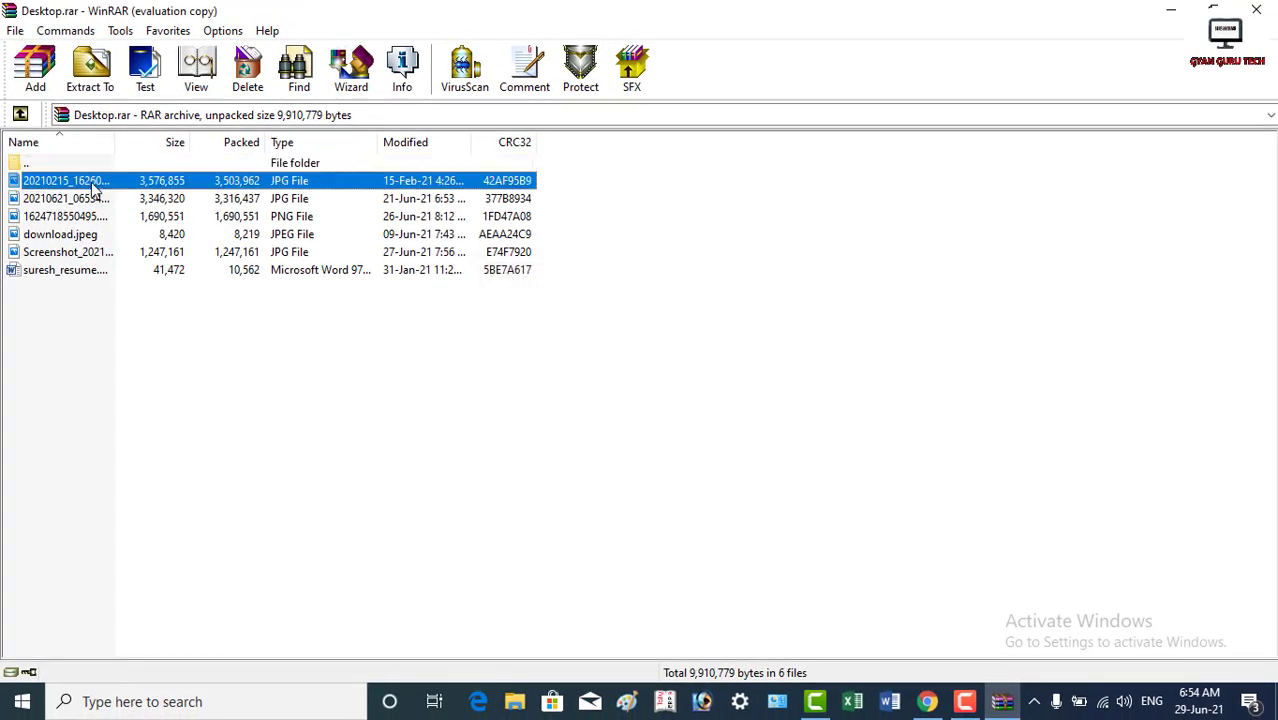
click(92, 198)
click(90, 216)
click(92, 237)
click(100, 282)
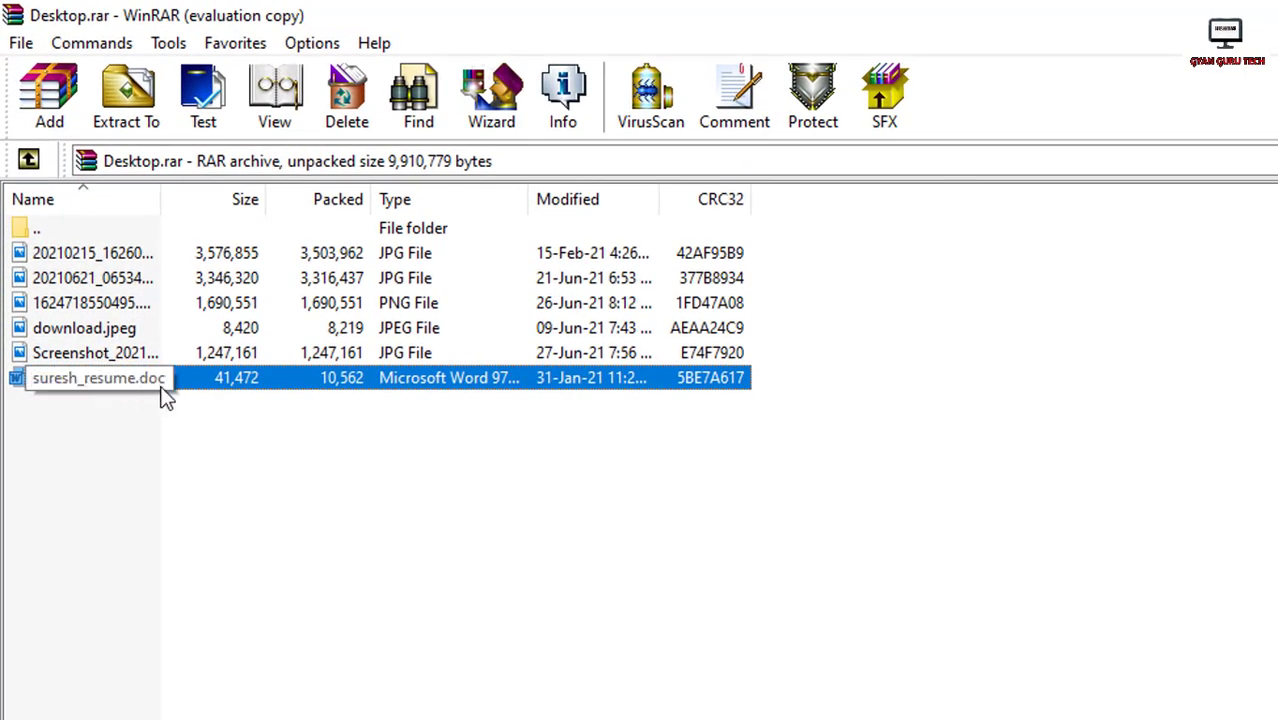
View the resume document from the archive in Word, declining the default-program offer, and close it
double_click(95, 383)
double_click(95, 383)
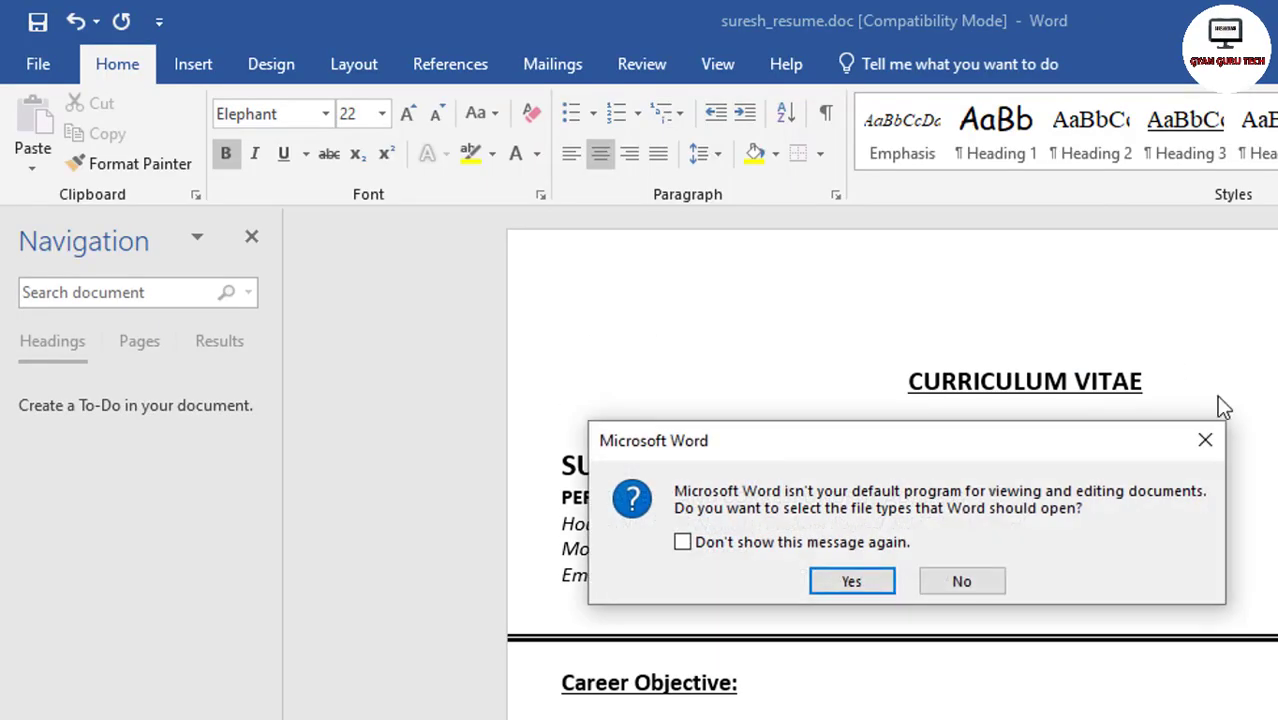
click(928, 586)
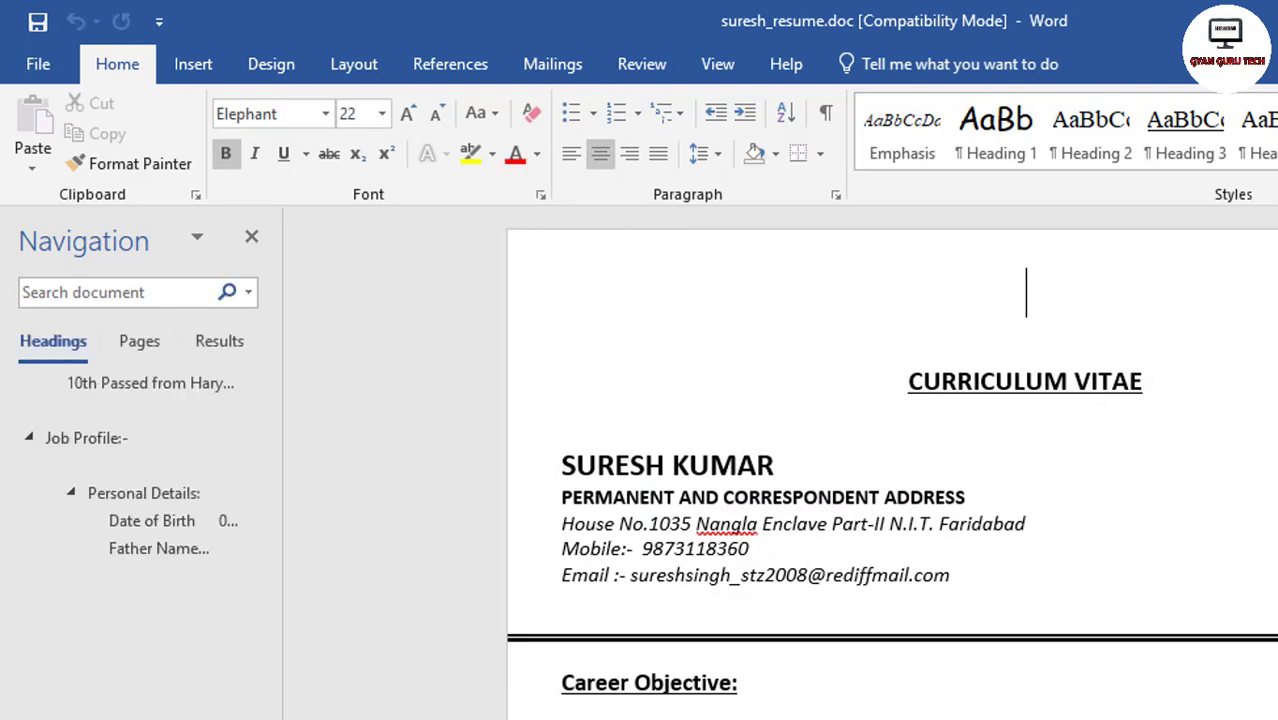
key(alt+F4)
View download.jpeg from the archive, and close both the image and the archive window
double_click(60, 327)
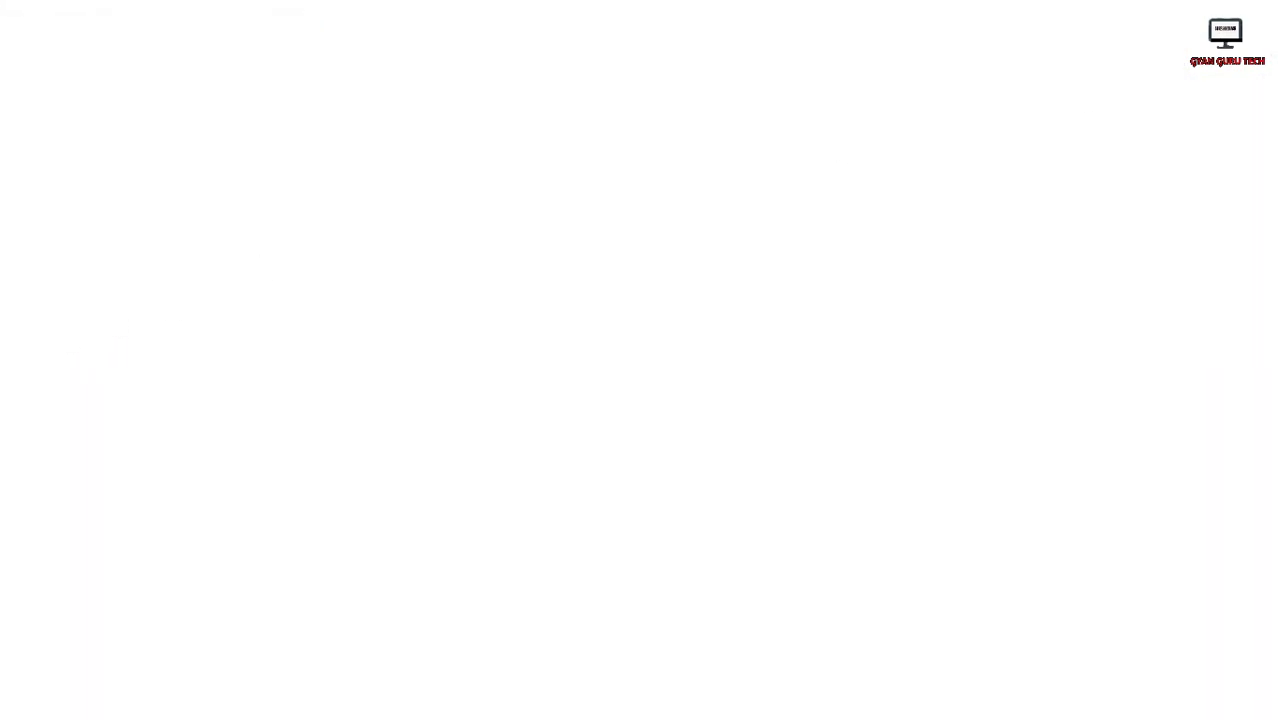
key(alt+F4)
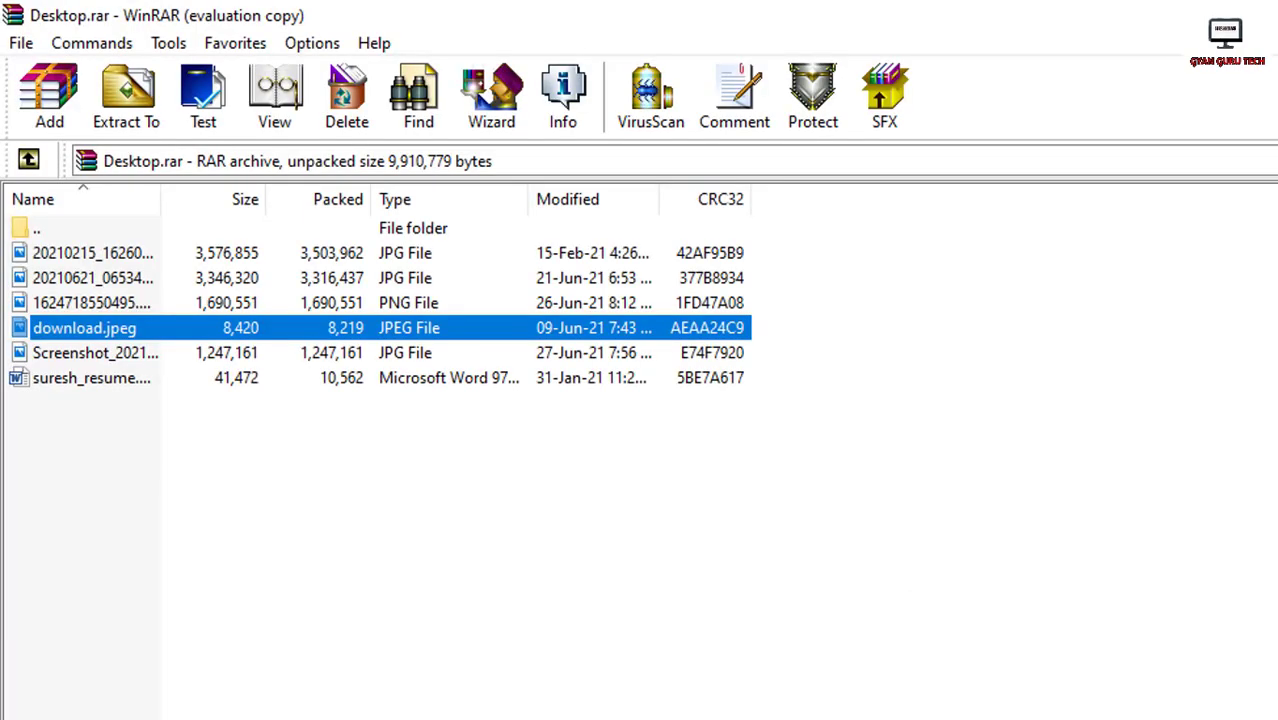
key(alt+F4)
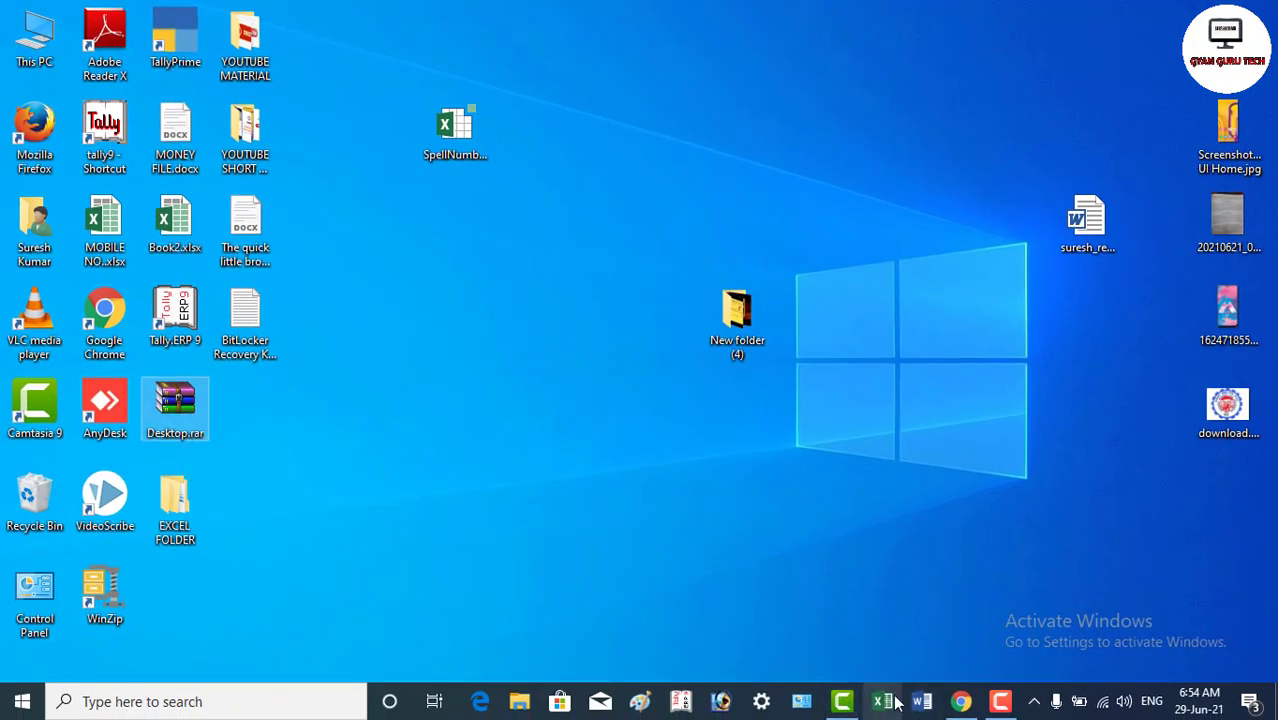
Switch to the Gmail draft in Chrome and attach Desktop.rar from the desktop
mouse_move(961, 701)
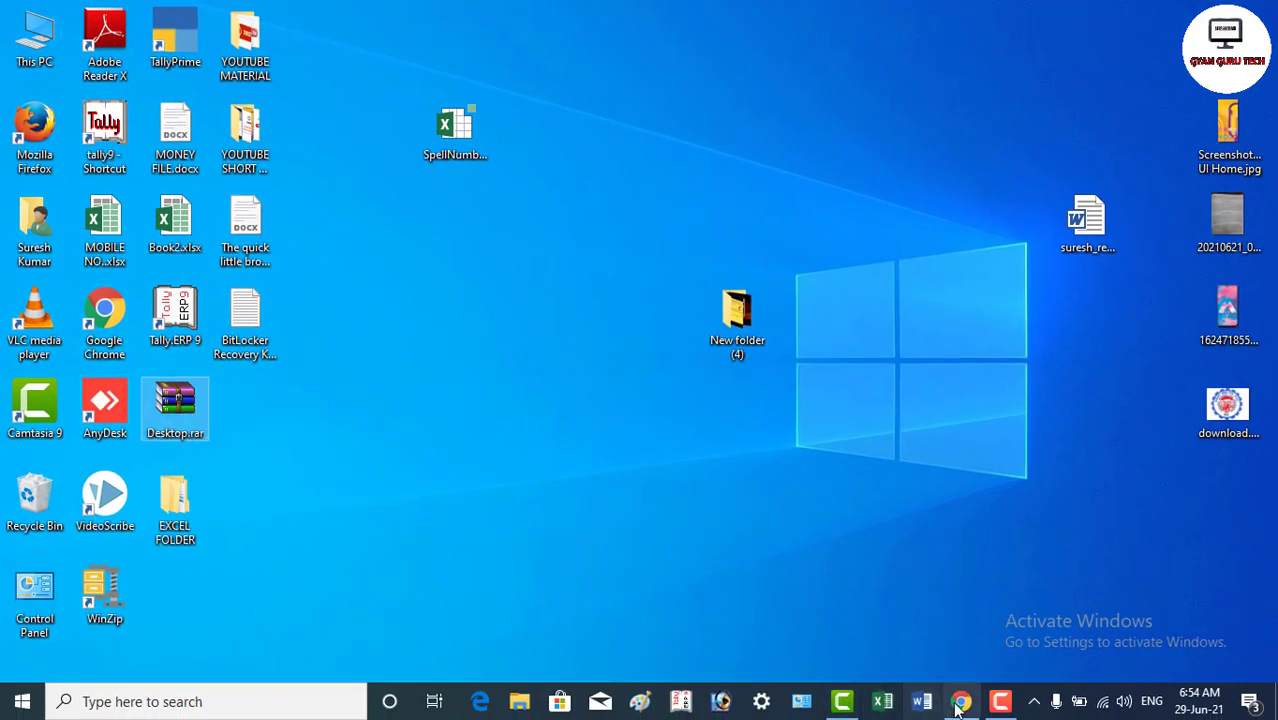
click(960, 605)
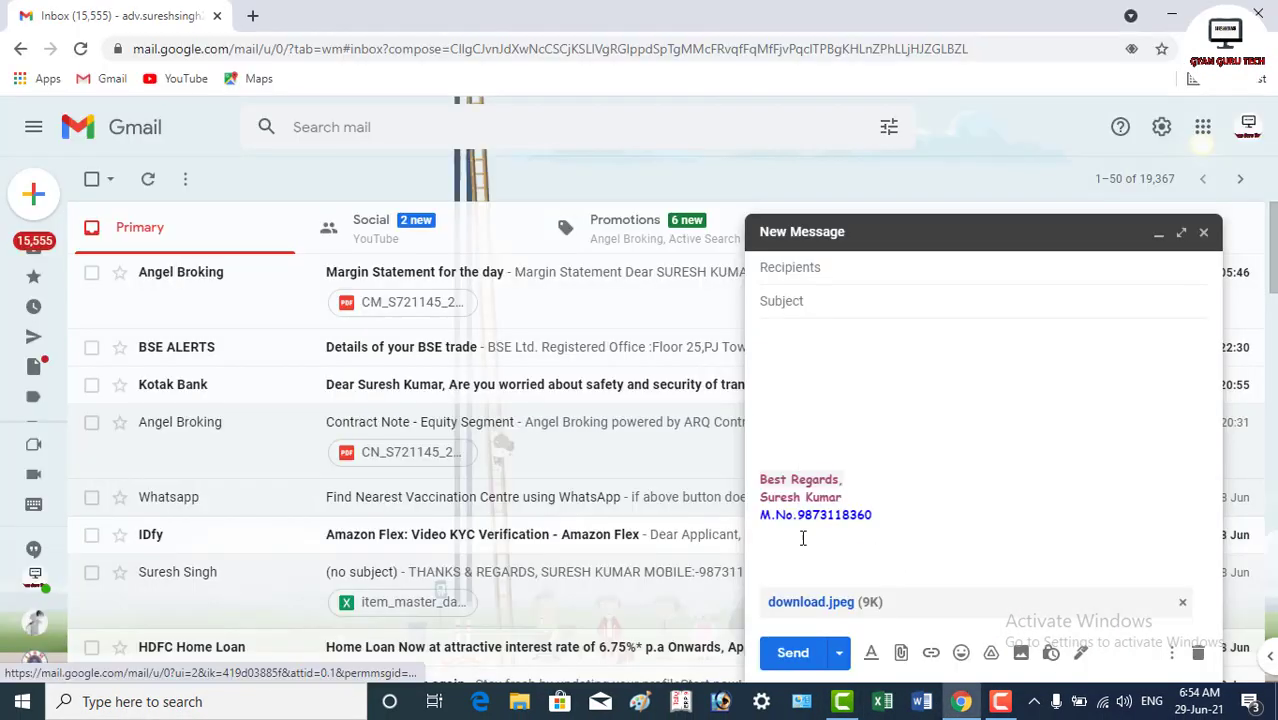
click(901, 653)
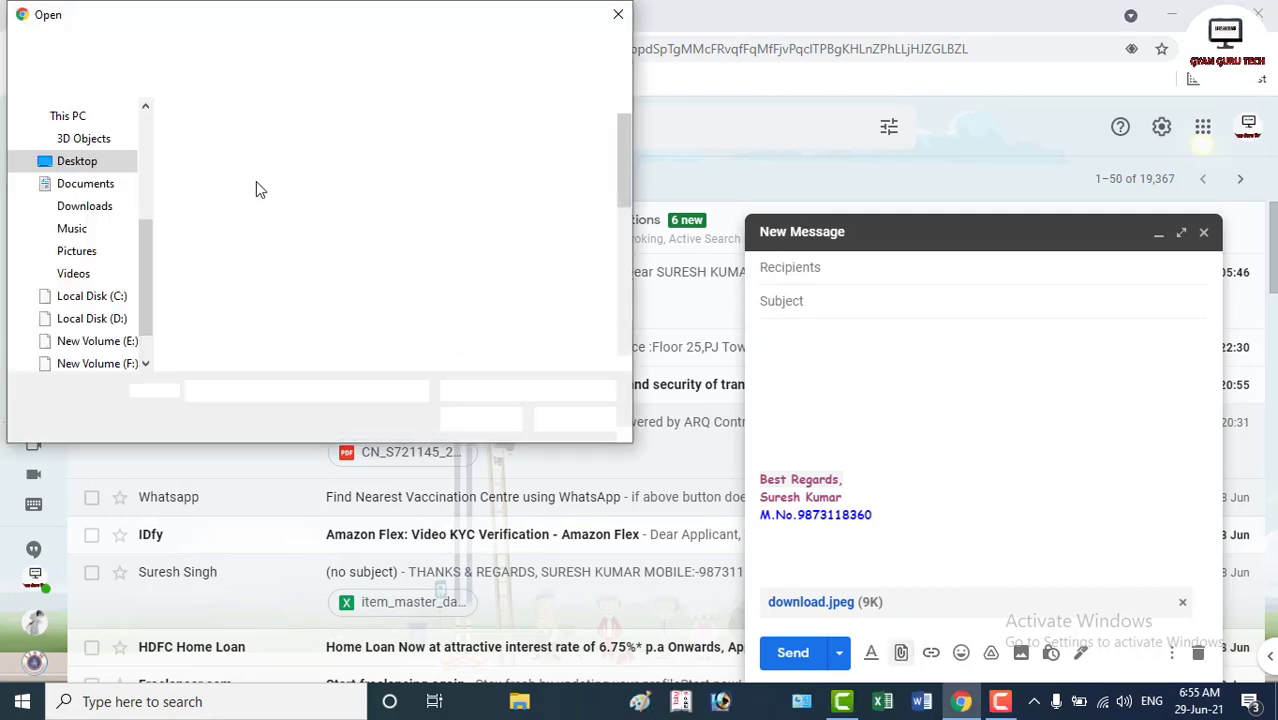
scroll(450, 250, down, 1)
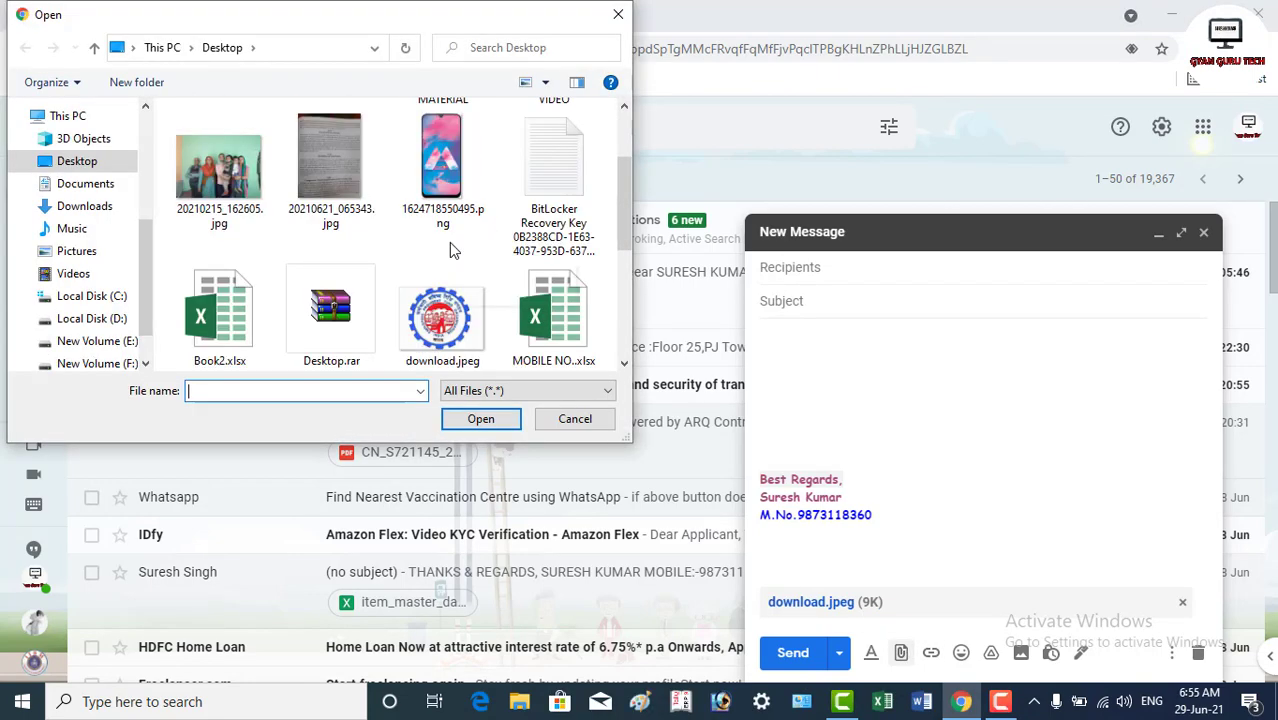
click(340, 315)
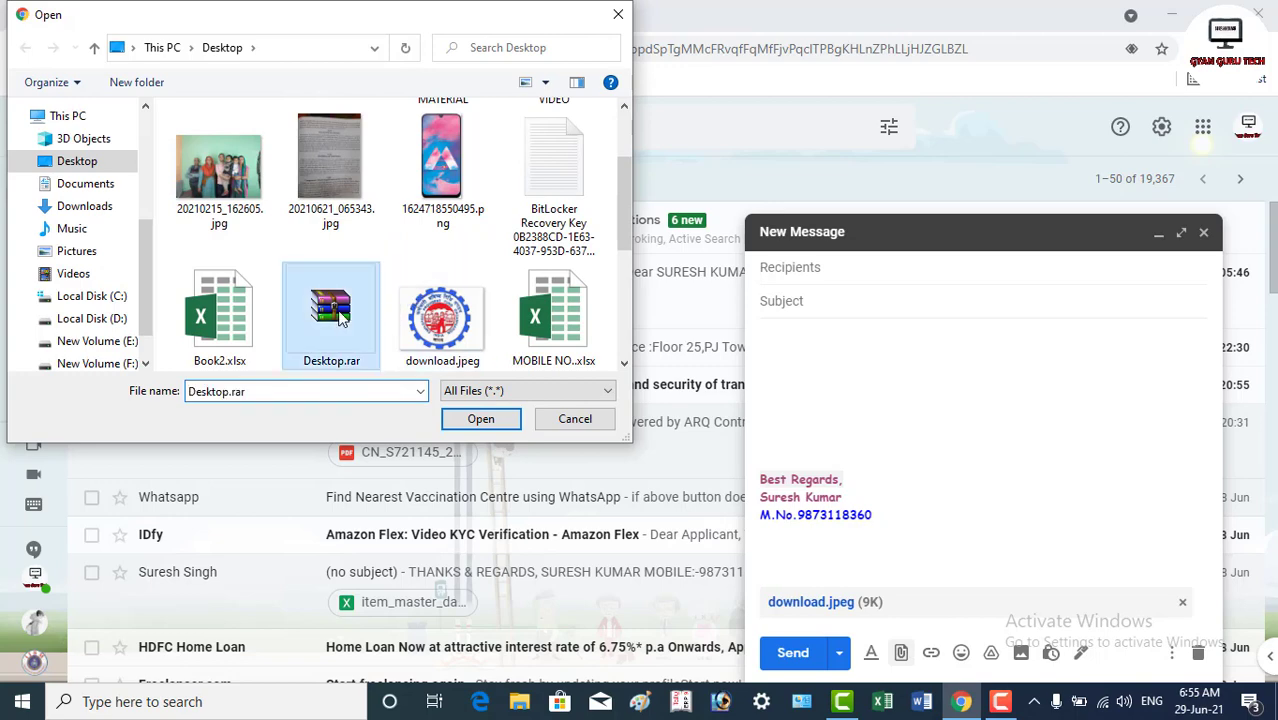
right_click(341, 316)
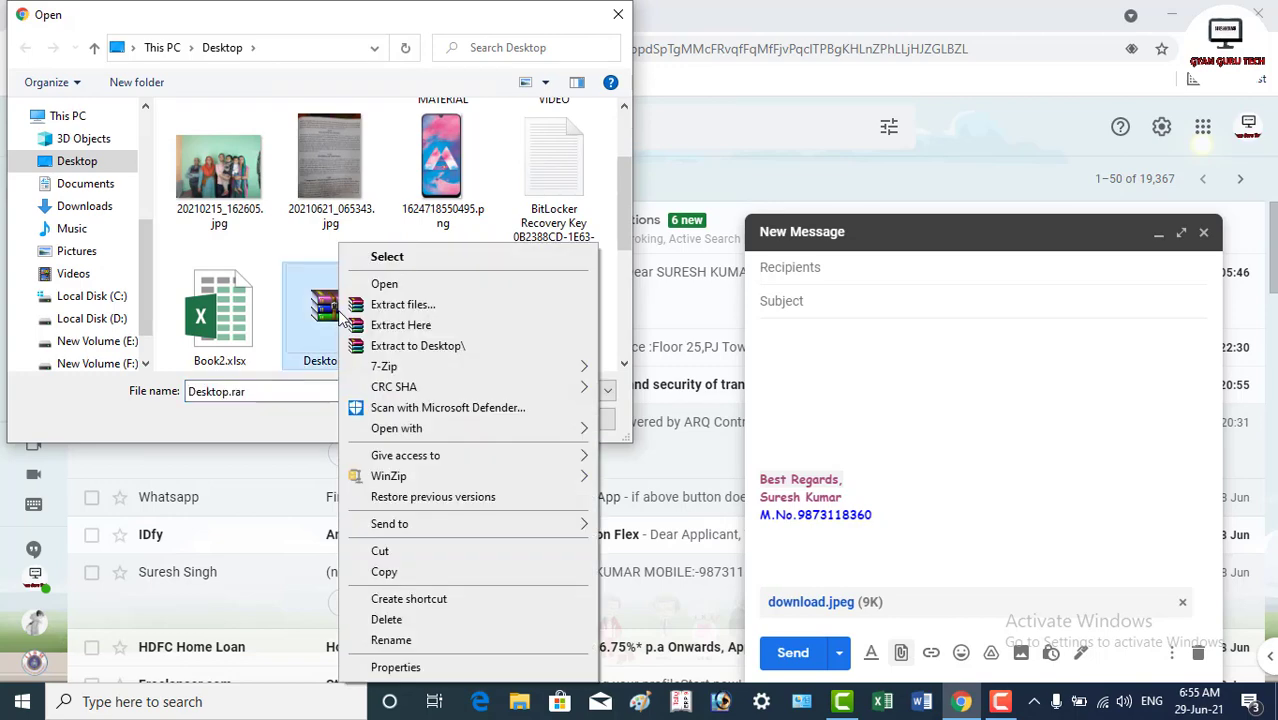
click(378, 258)
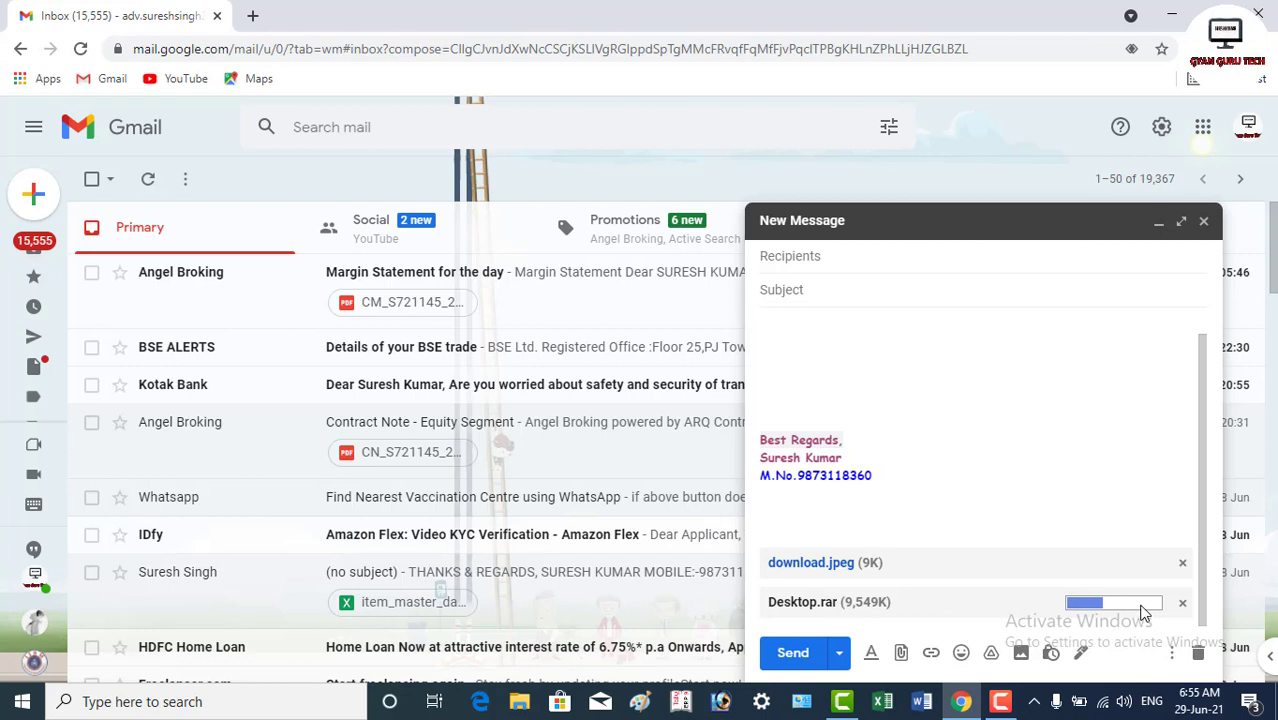
Address the draft to the main Gyan Guru Tech account, enter the subject "images" and send the message
click(830, 256)
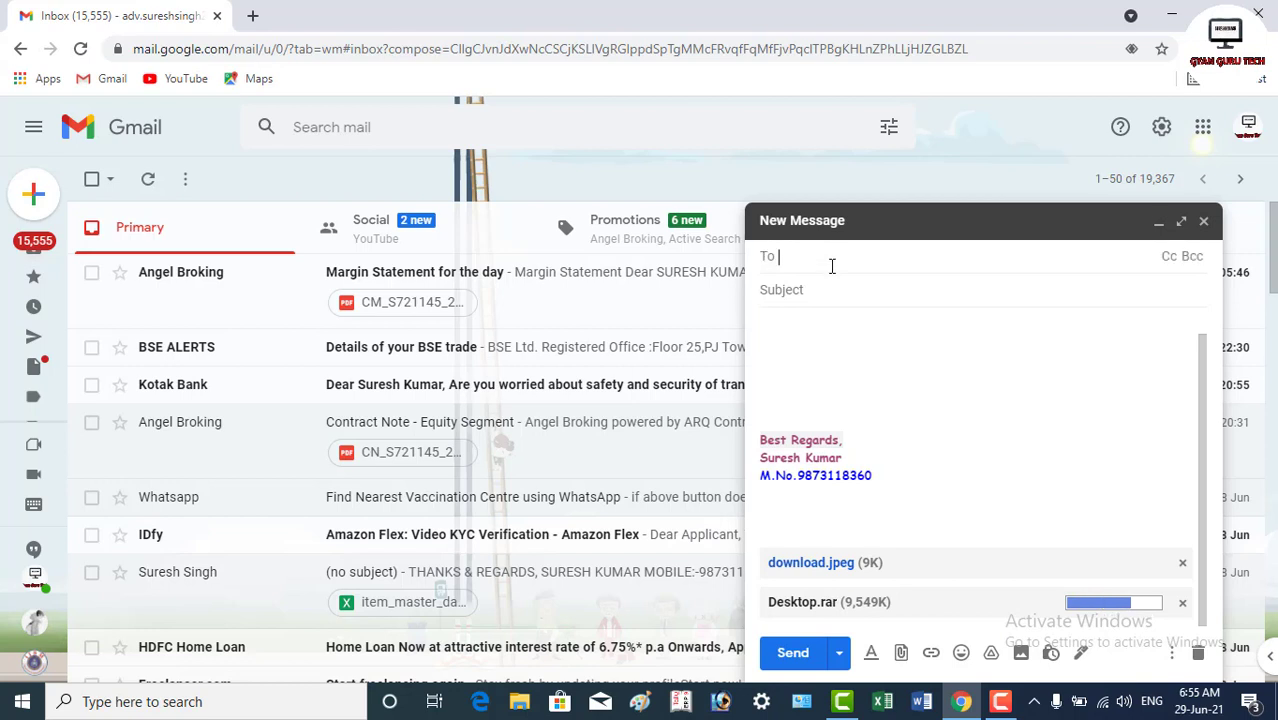
text(ad)
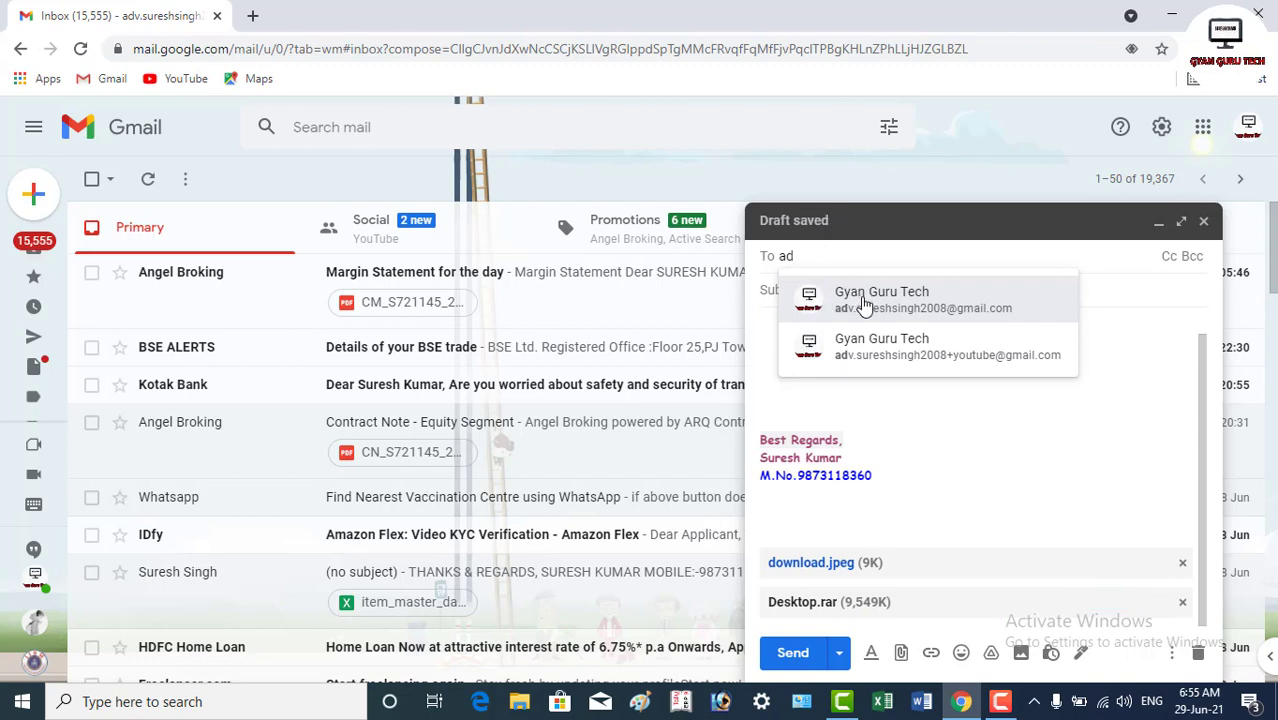
click(850, 298)
click(830, 292)
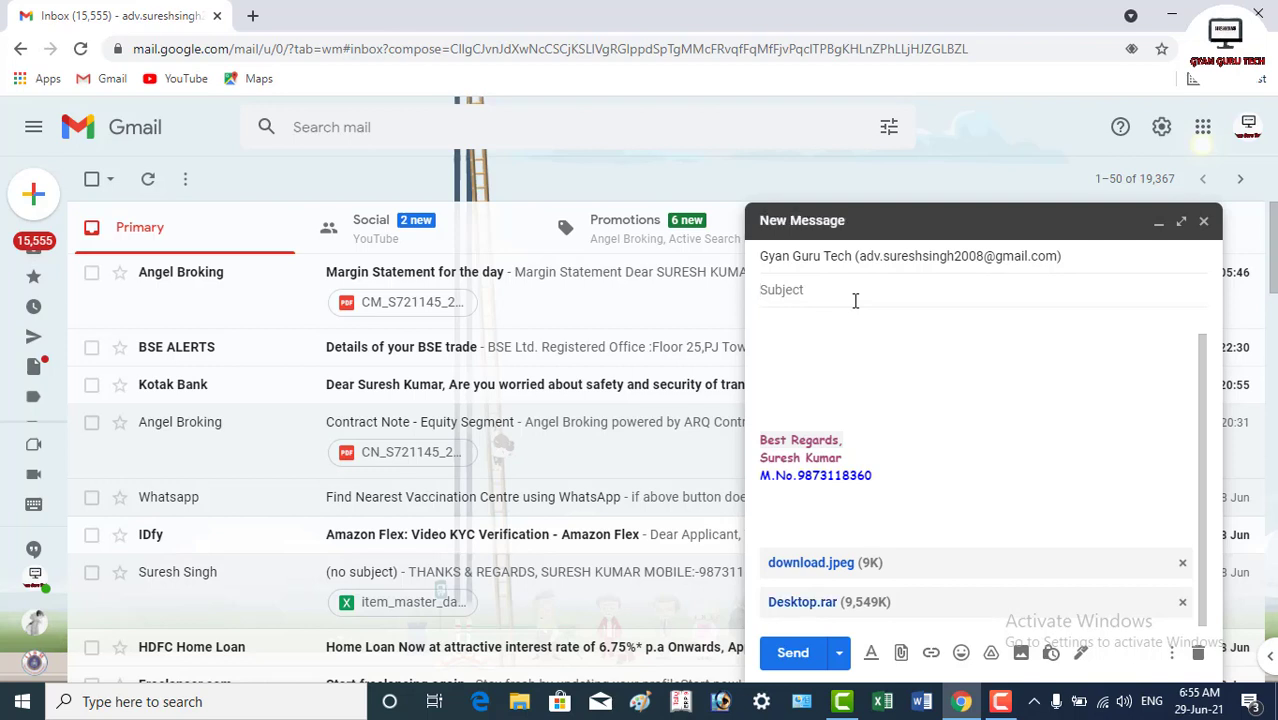
text(images)
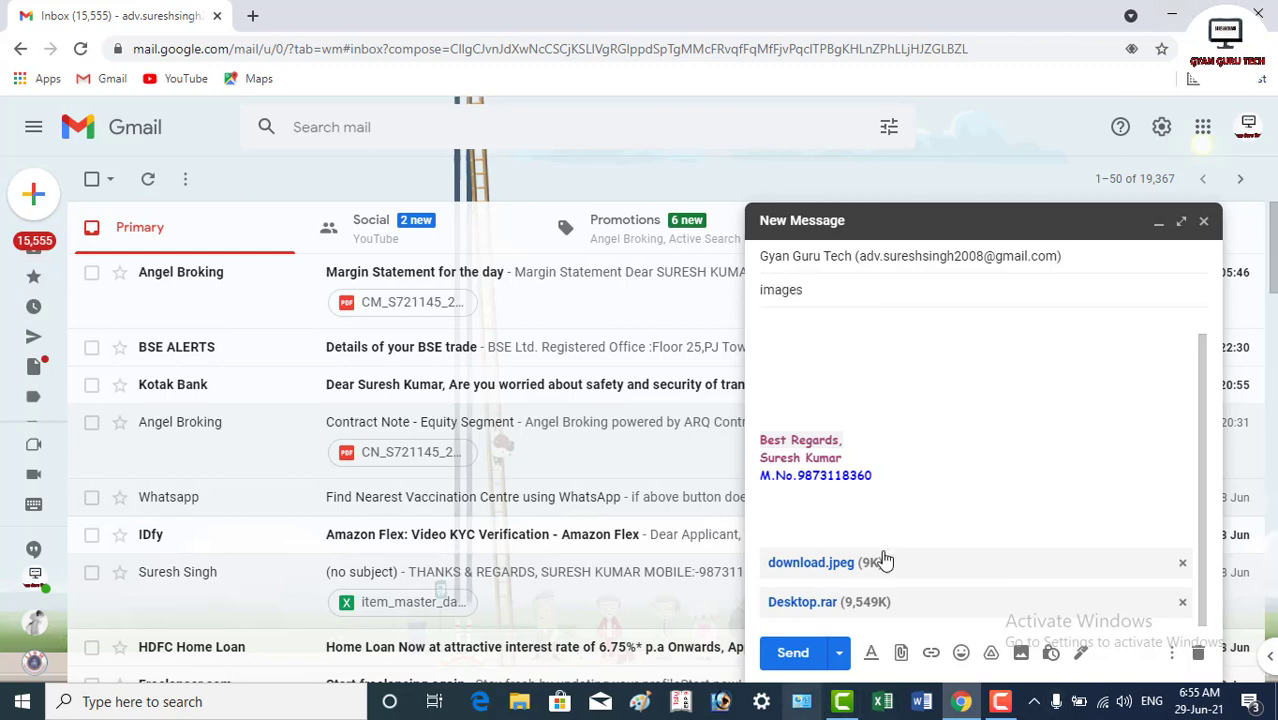
click(806, 657)
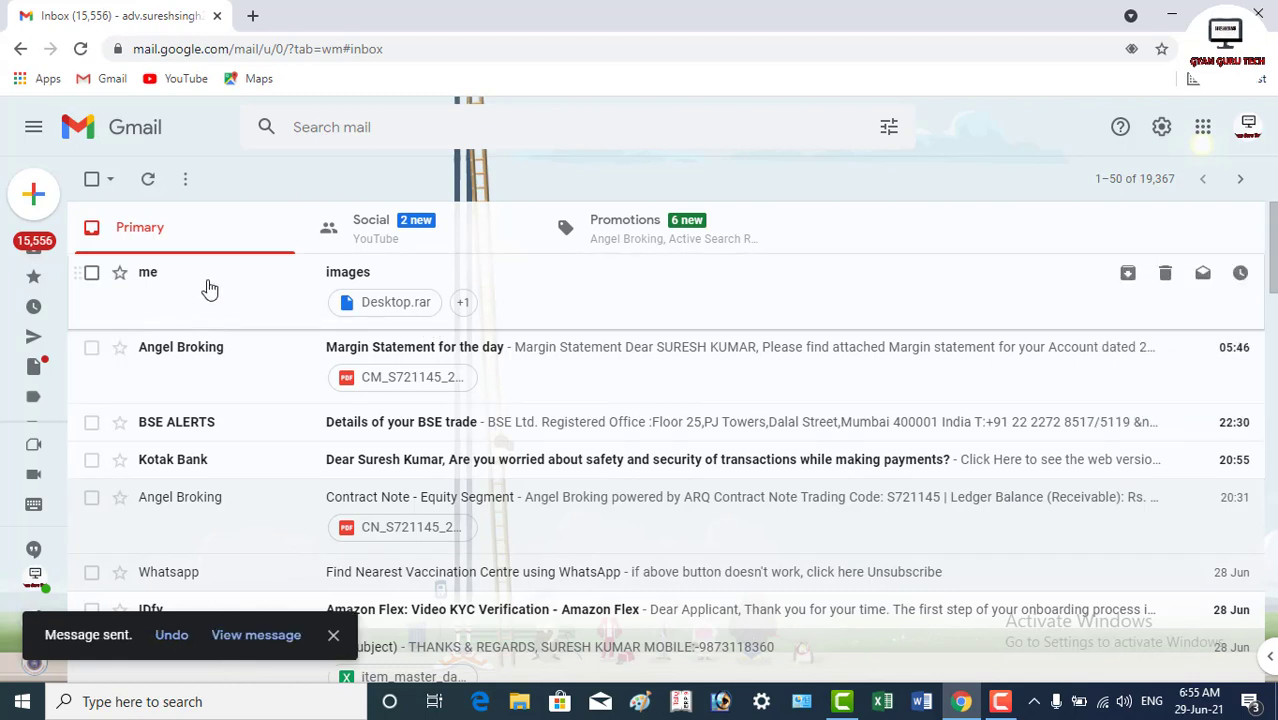
Download the Desktop.rar attachment from the received "images" email and show the downloaded file in its folder
click(528, 285)
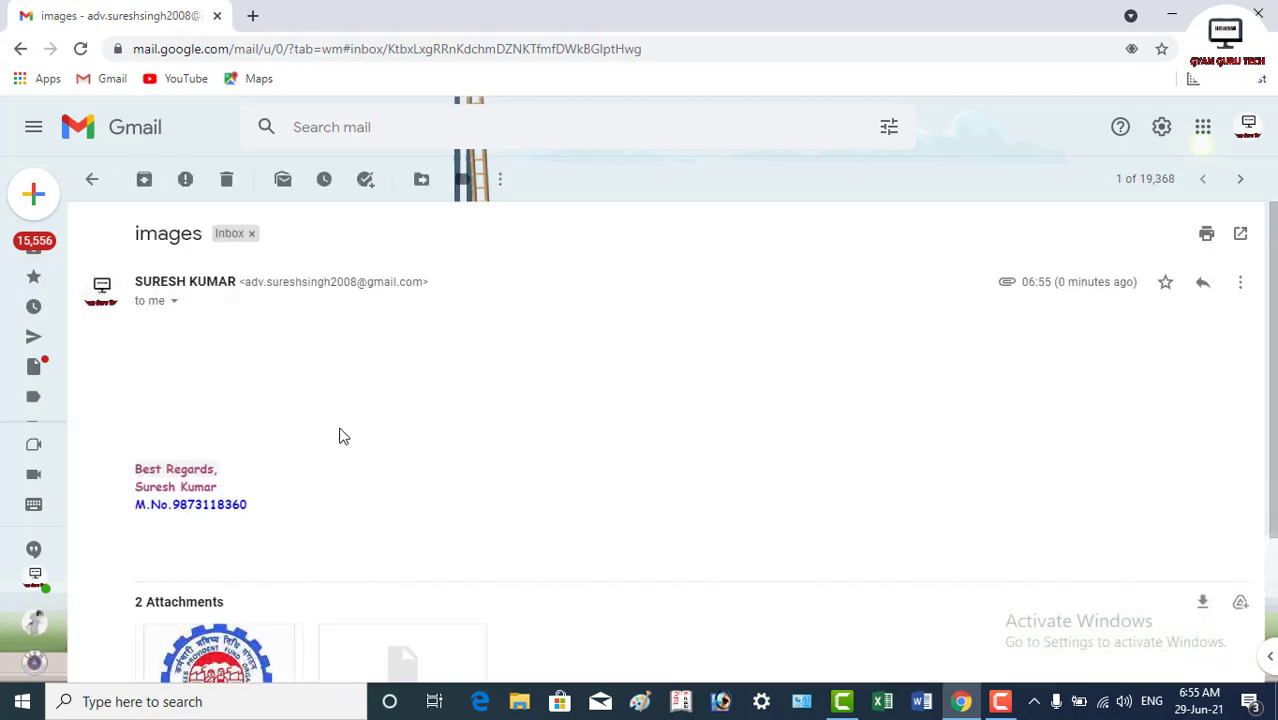
scroll(338, 436, down, 2)
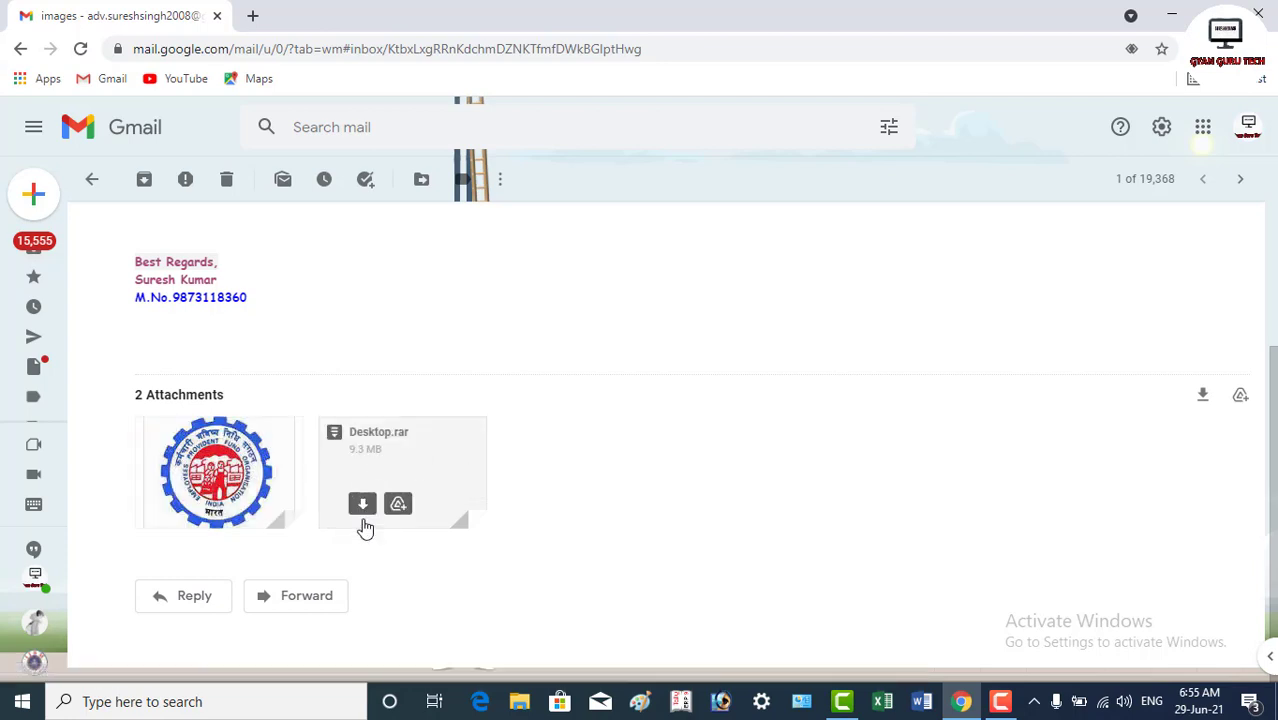
click(362, 505)
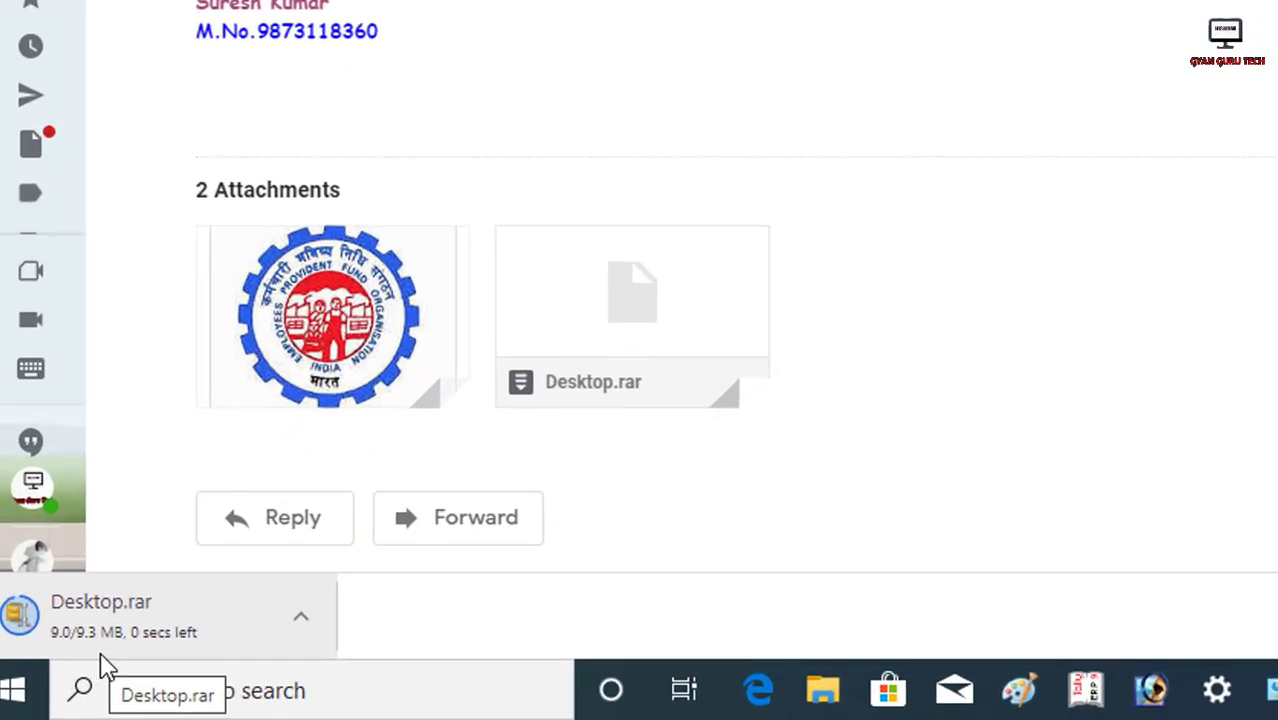
click(300, 632)
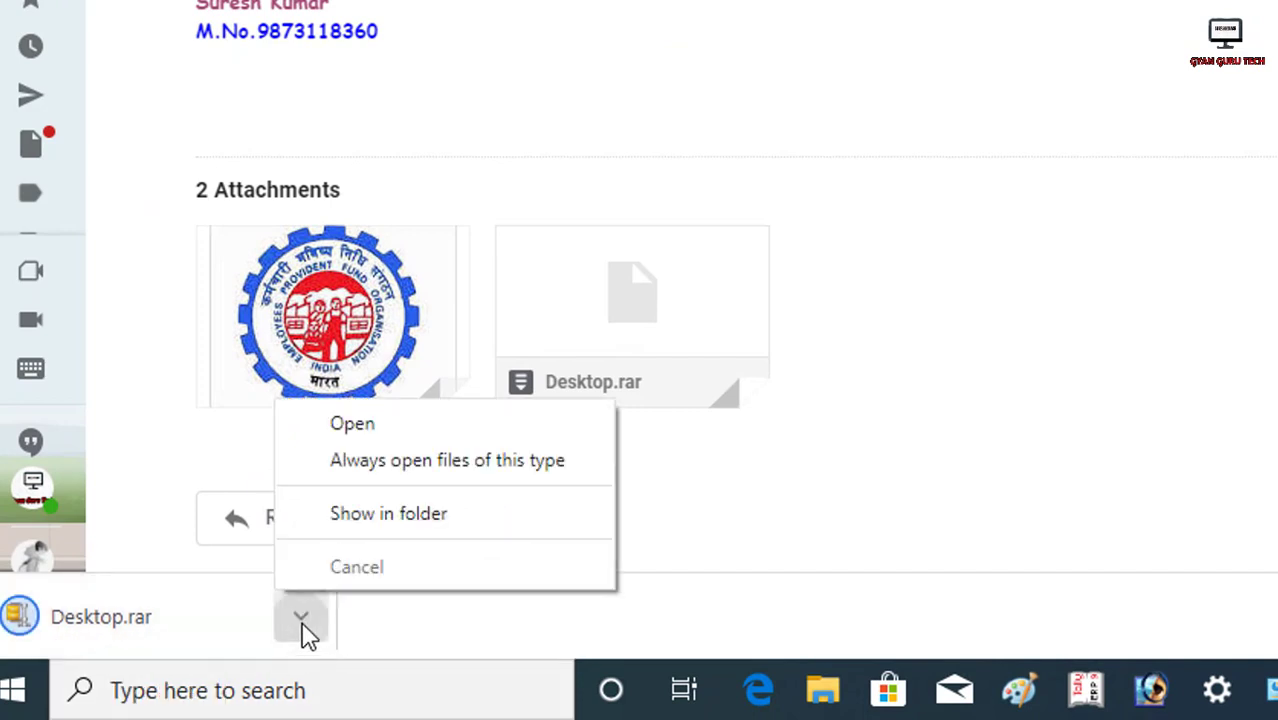
click(352, 514)
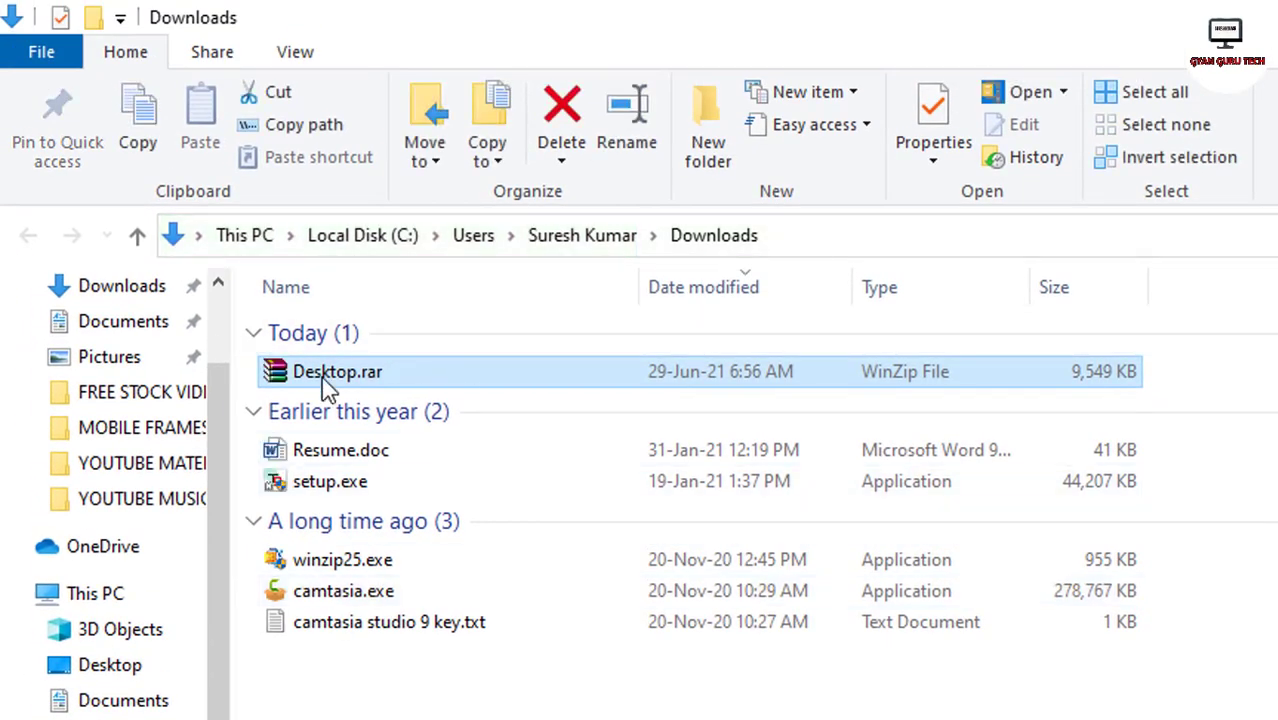
Move the downloaded Desktop.rar from the Downloads folder to the desktop, replacing the existing file of the same name
right_click(324, 375)
click(386, 719)
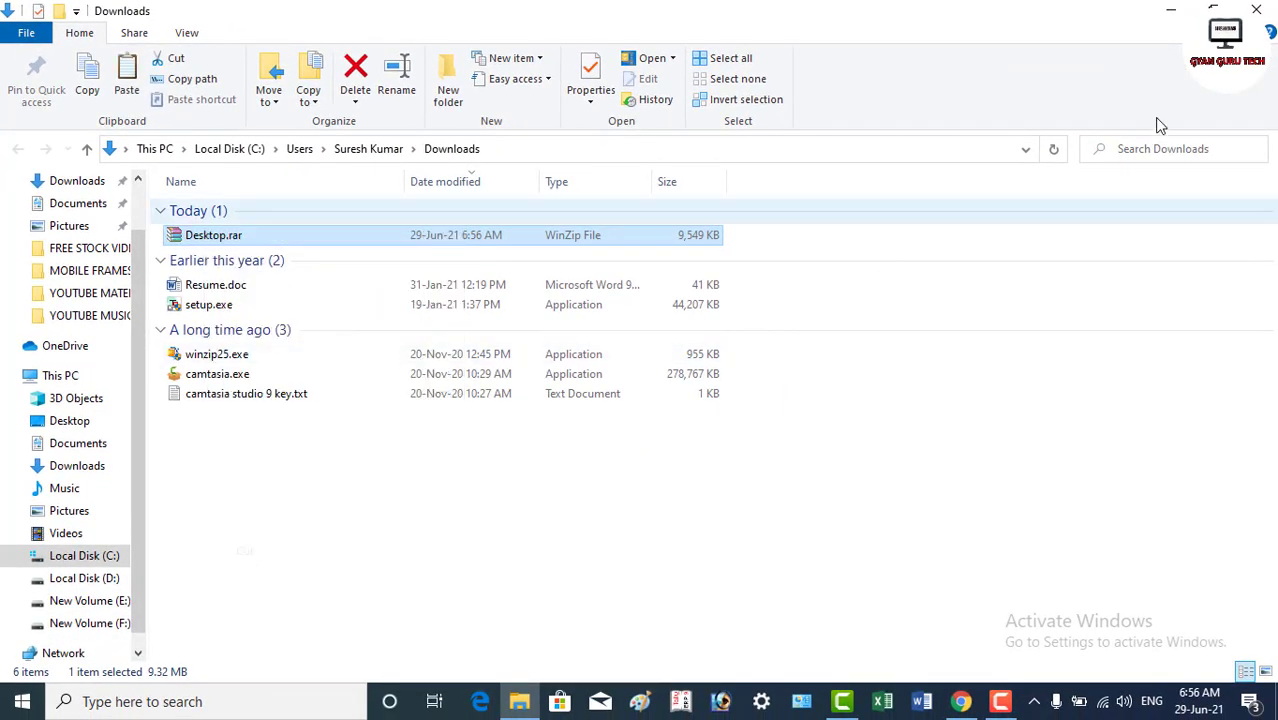
click(1256, 10)
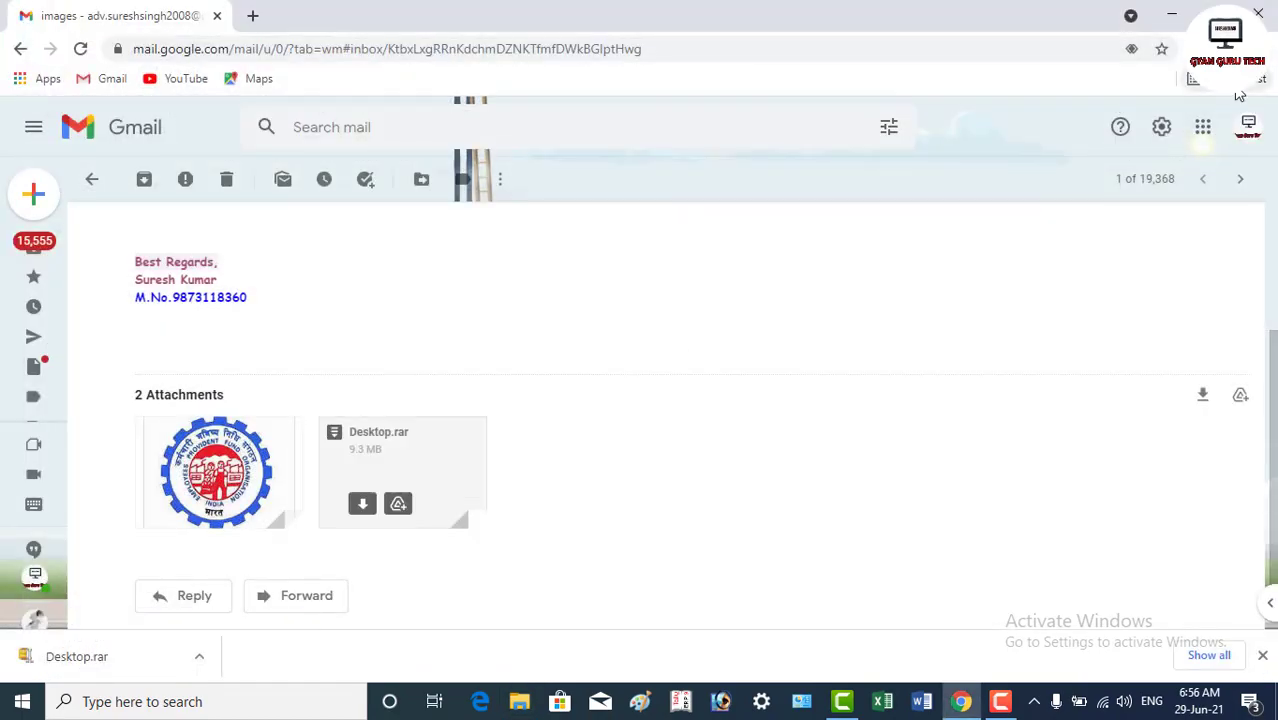
click(1172, 15)
right_click(944, 105)
click(988, 177)
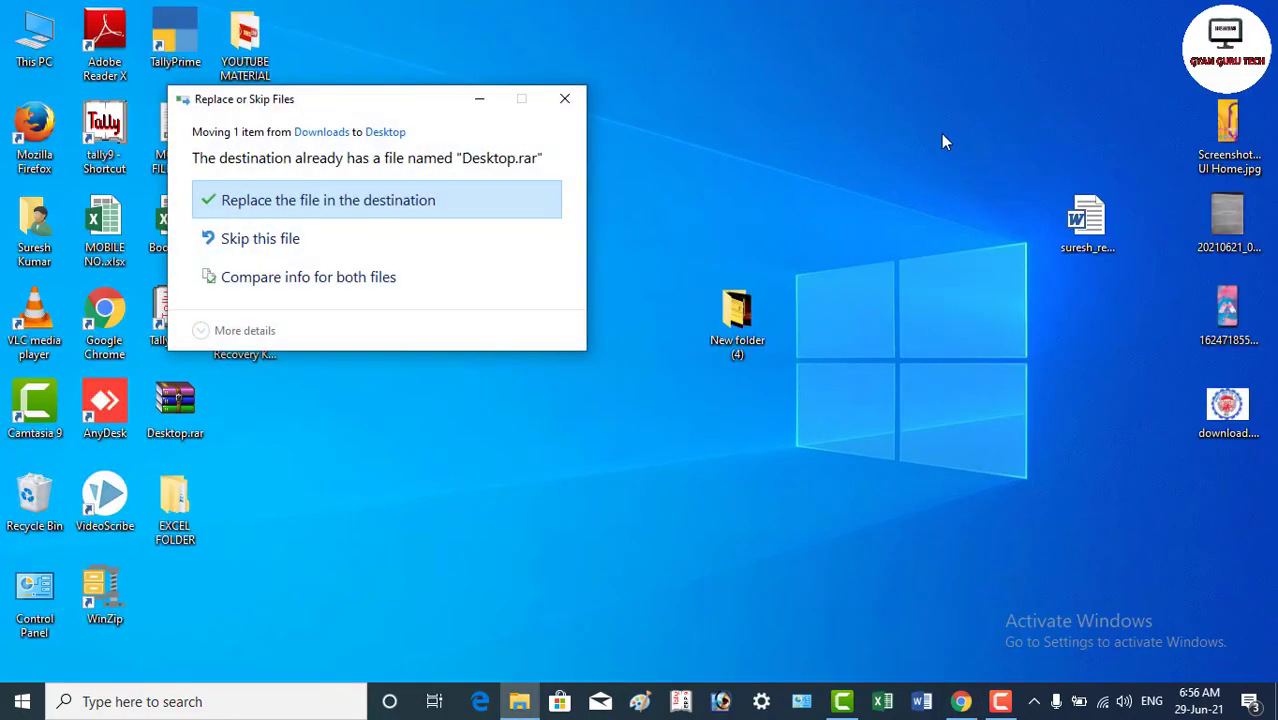
click(388, 200)
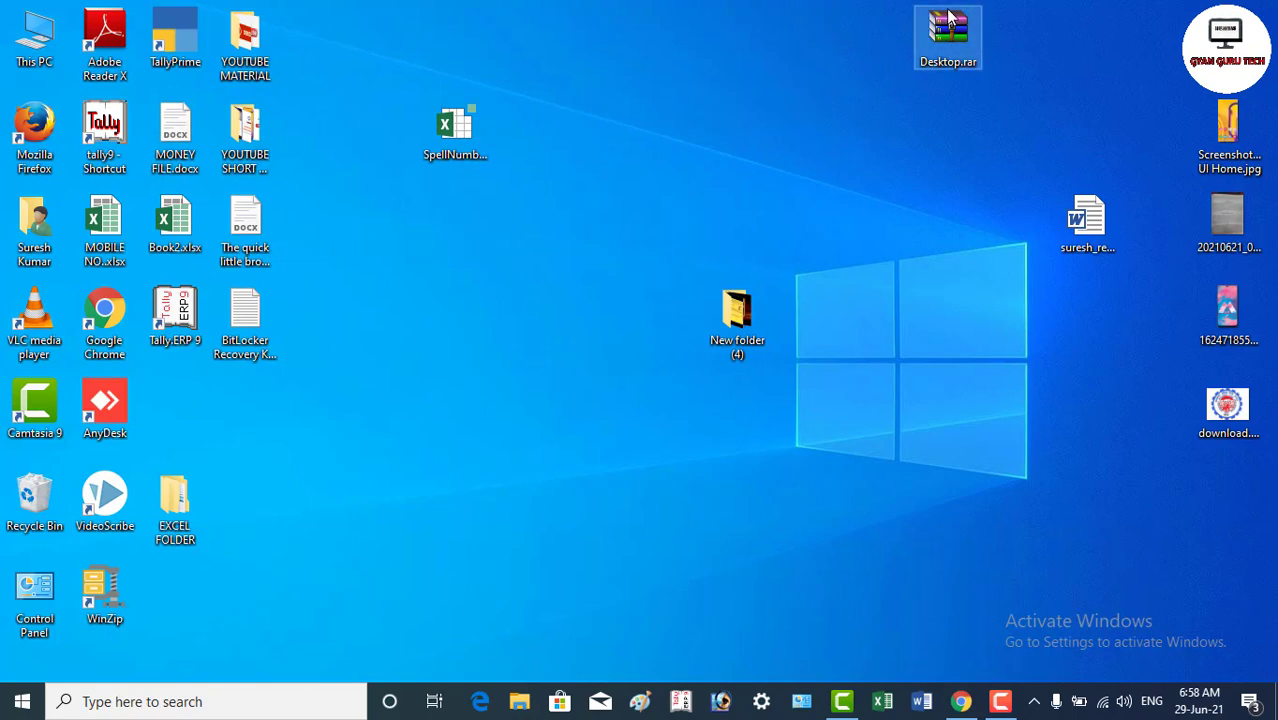
Extract Desktop.rar on the desktop into its own Desktop folder, and open that folder to check the files before closing it
right_click(950, 18)
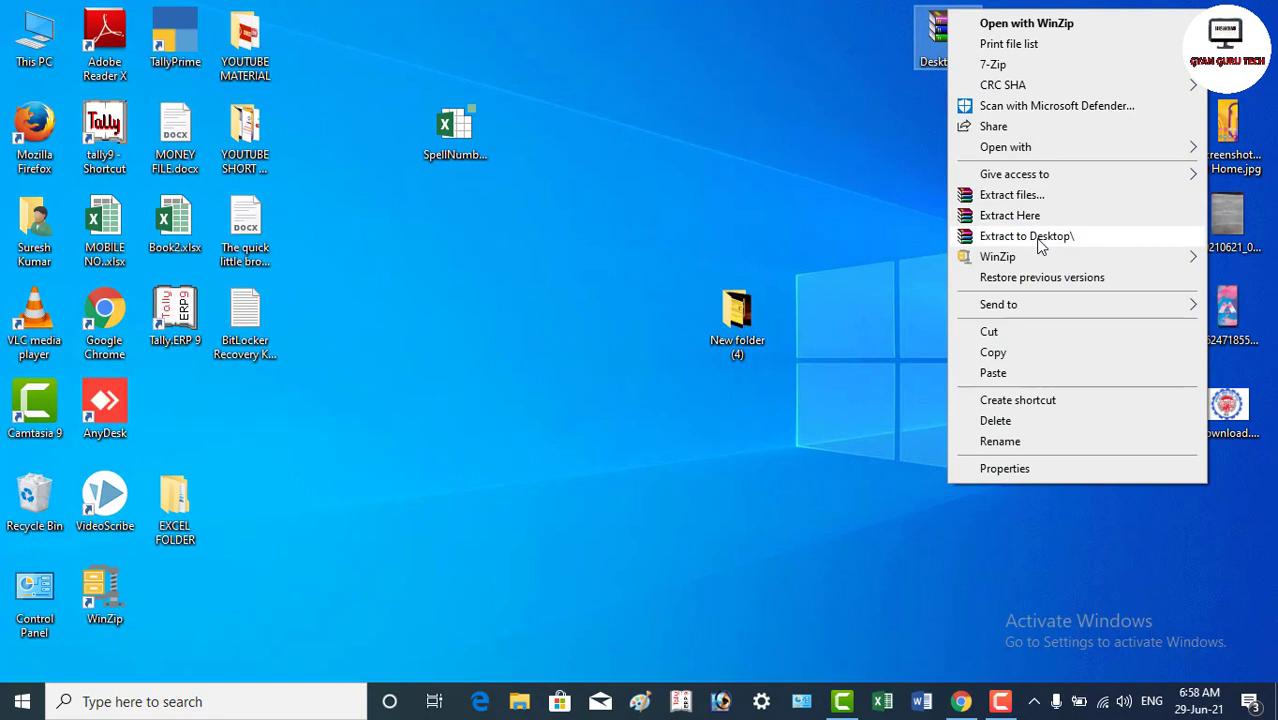
click(1040, 238)
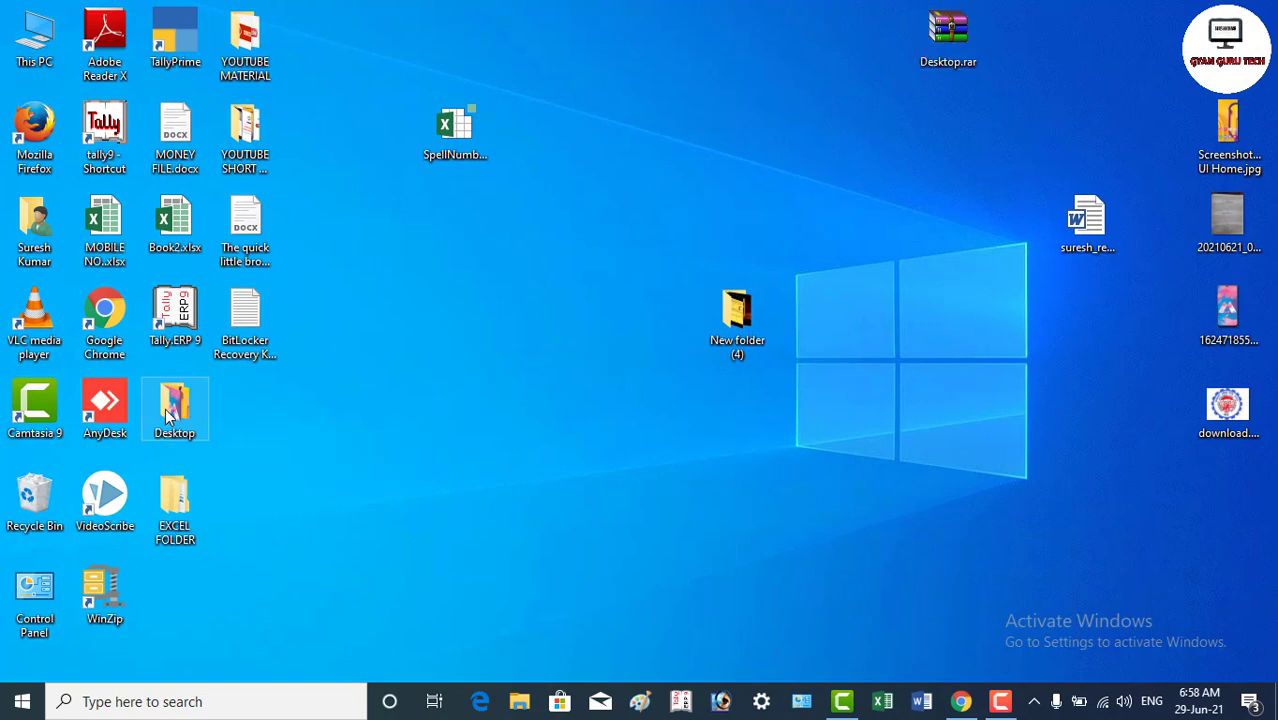
double_click(167, 416)
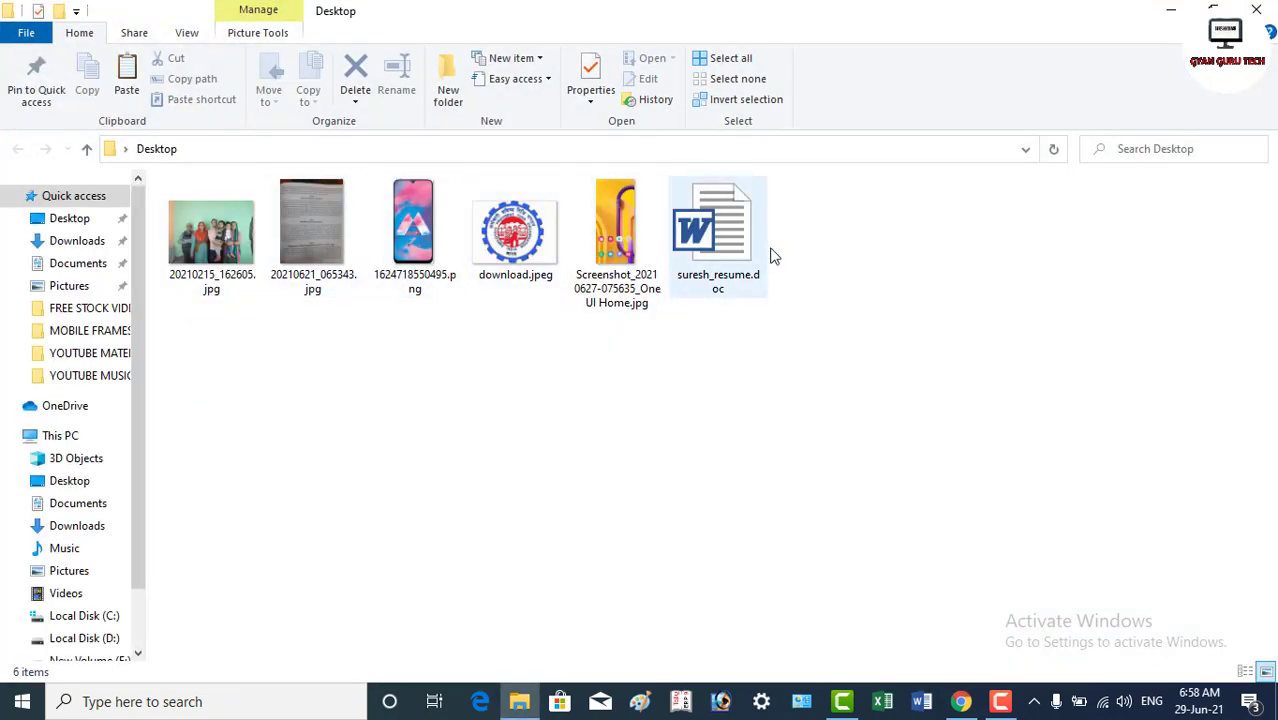
click(1262, 8)
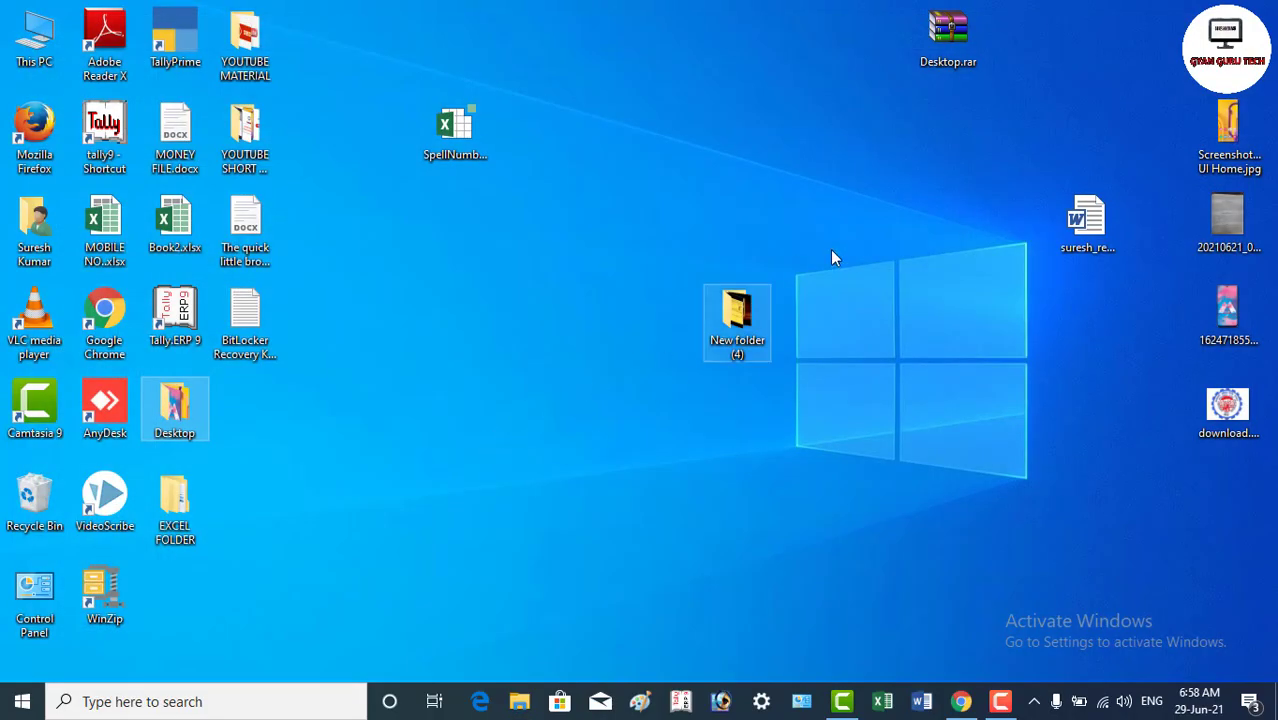
mouse_move(932, 75)
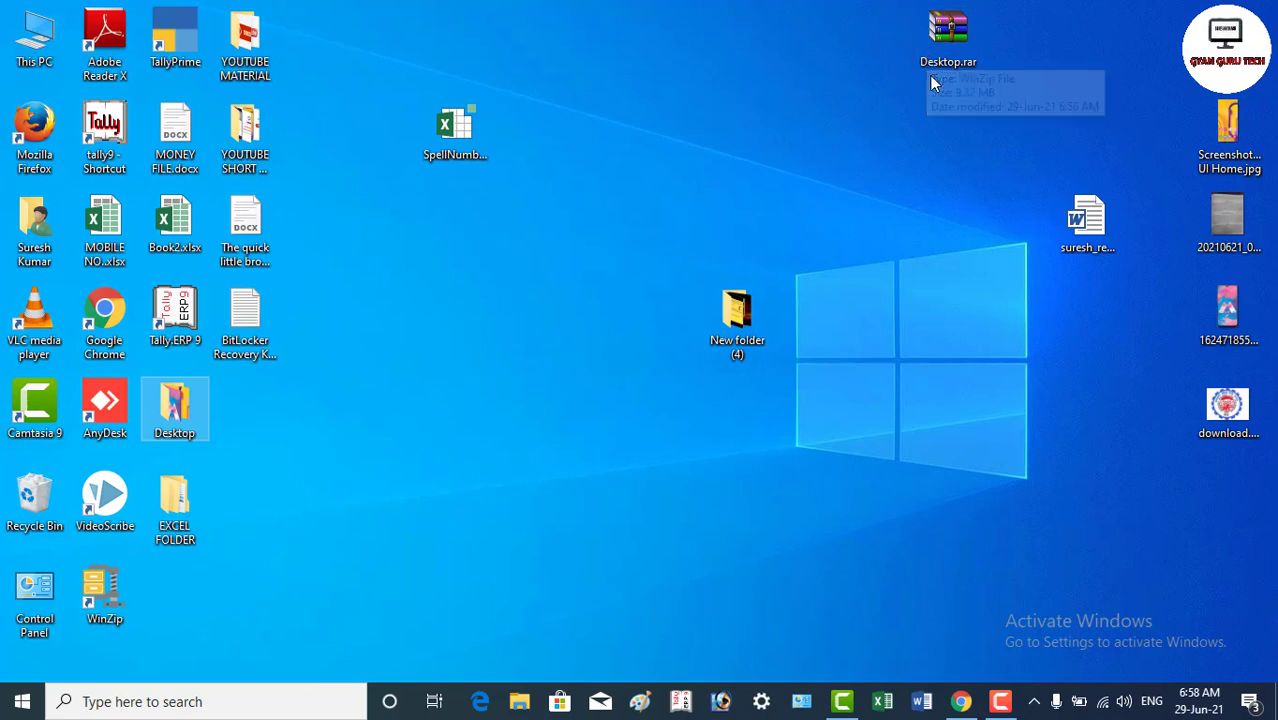